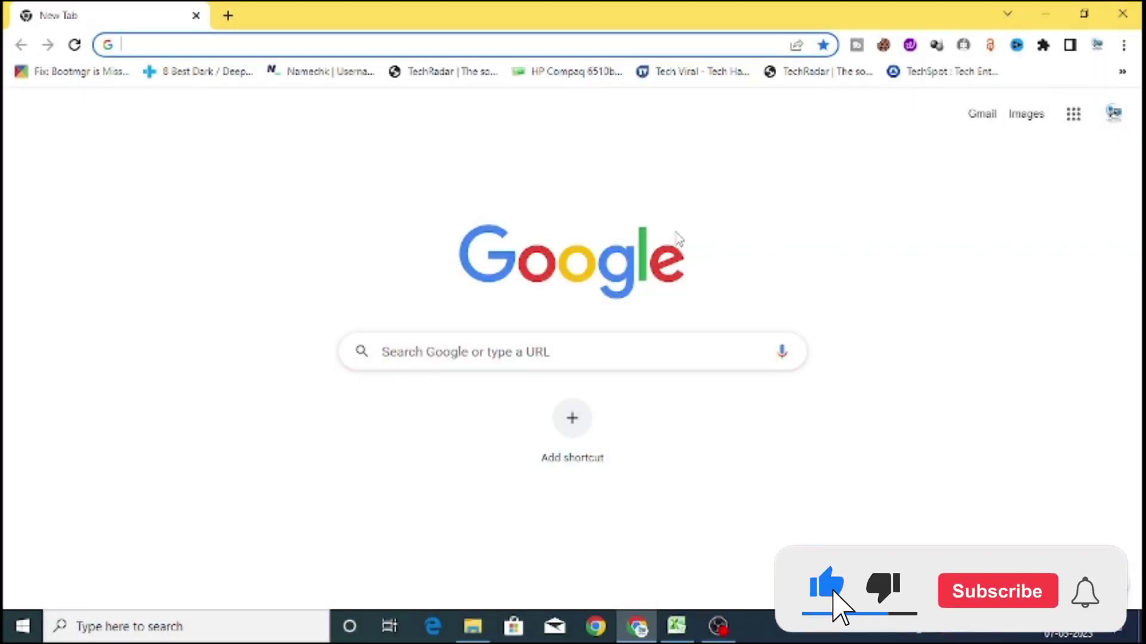
{"action": "type", "text": "goog"}
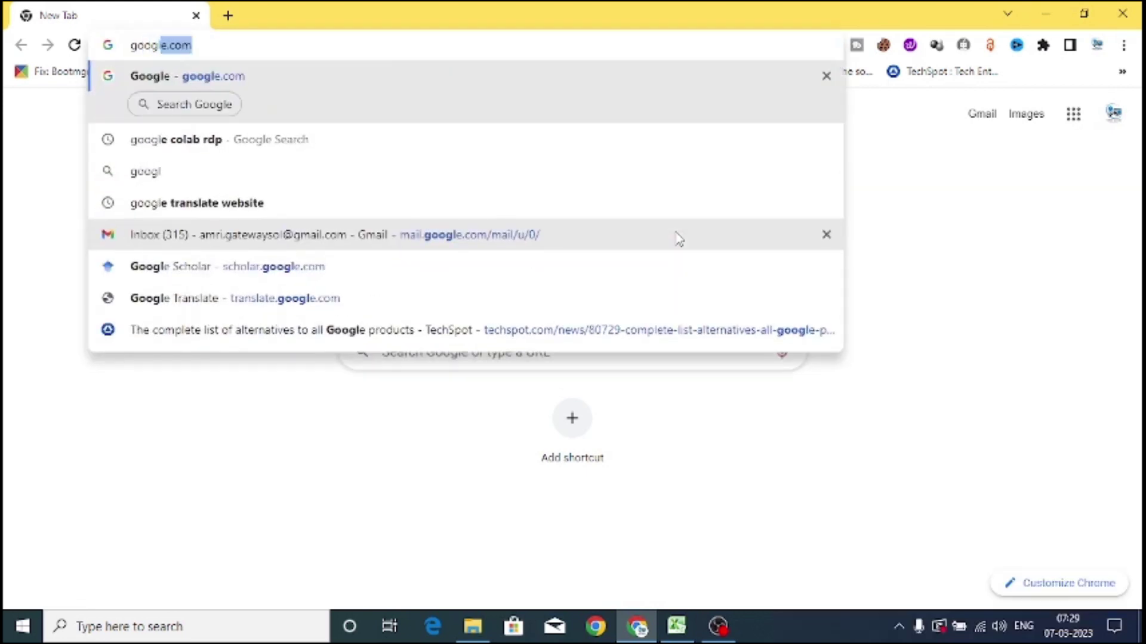
{"action": "type", "text": "le "}
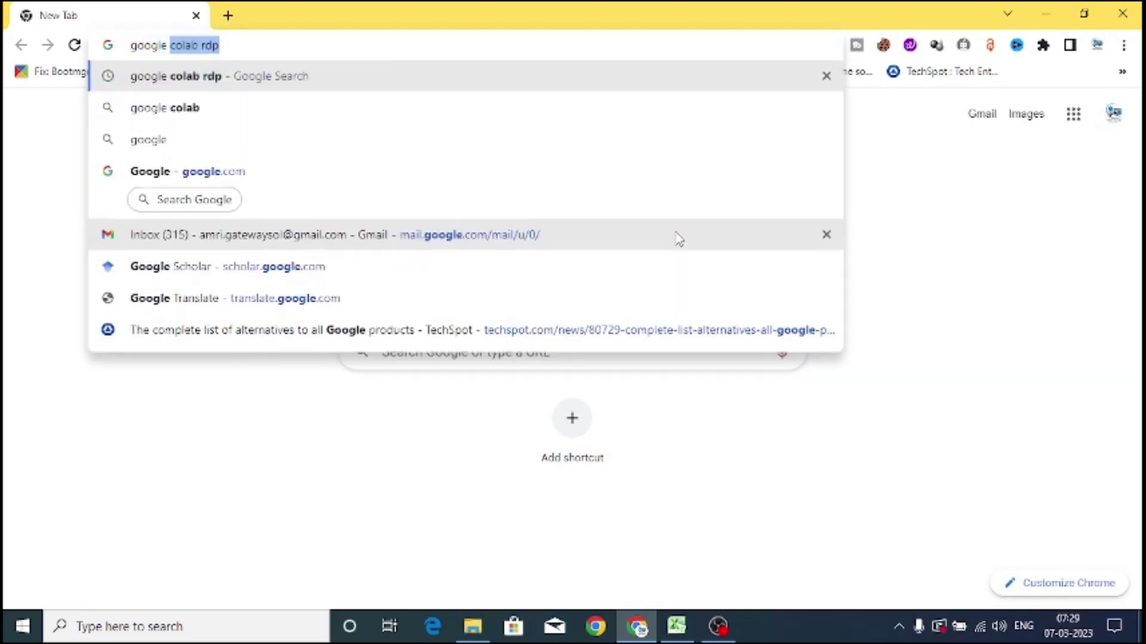
{"action": "type", "text": "colab rdp"}
Search Google for 'google colab rdp' and open the Colab RDP.ipynb result
{"action": "key", "text": "Return"}
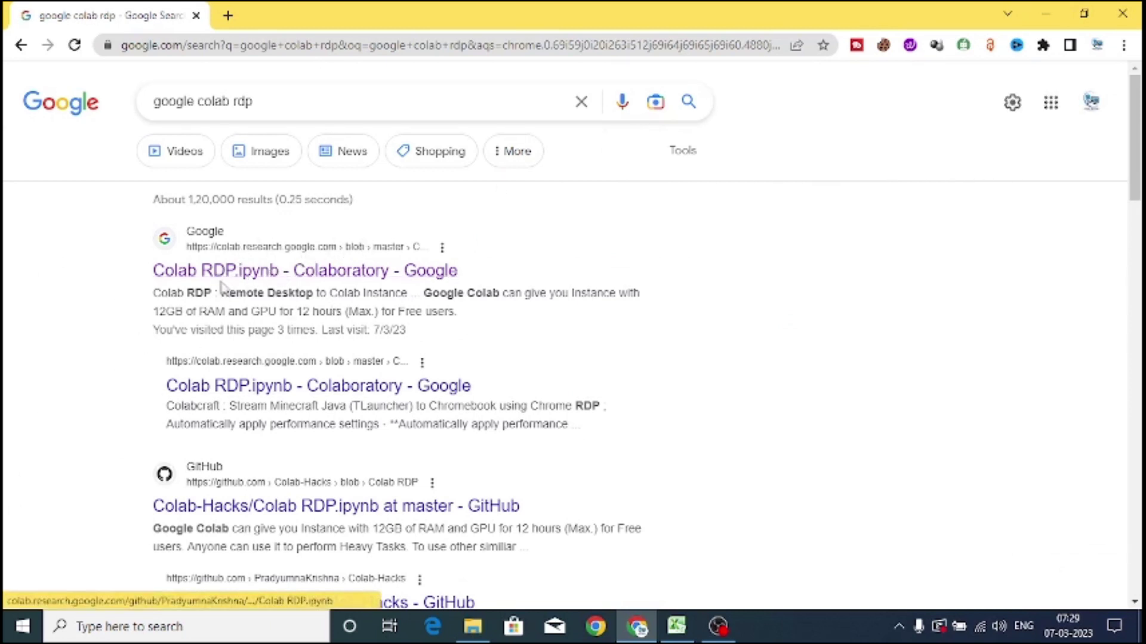
{"action": "left_click", "coordinate": [305, 271]}
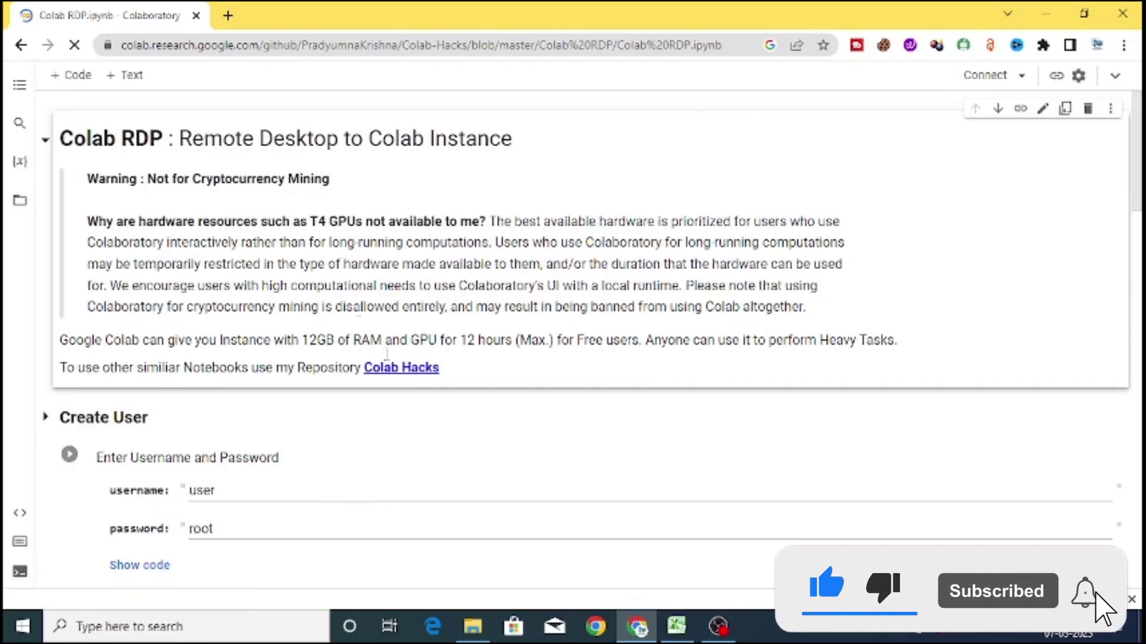
{"action": "scroll", "coordinate": [251, 310], "scroll_direction": "down", "scroll_amount": 2}
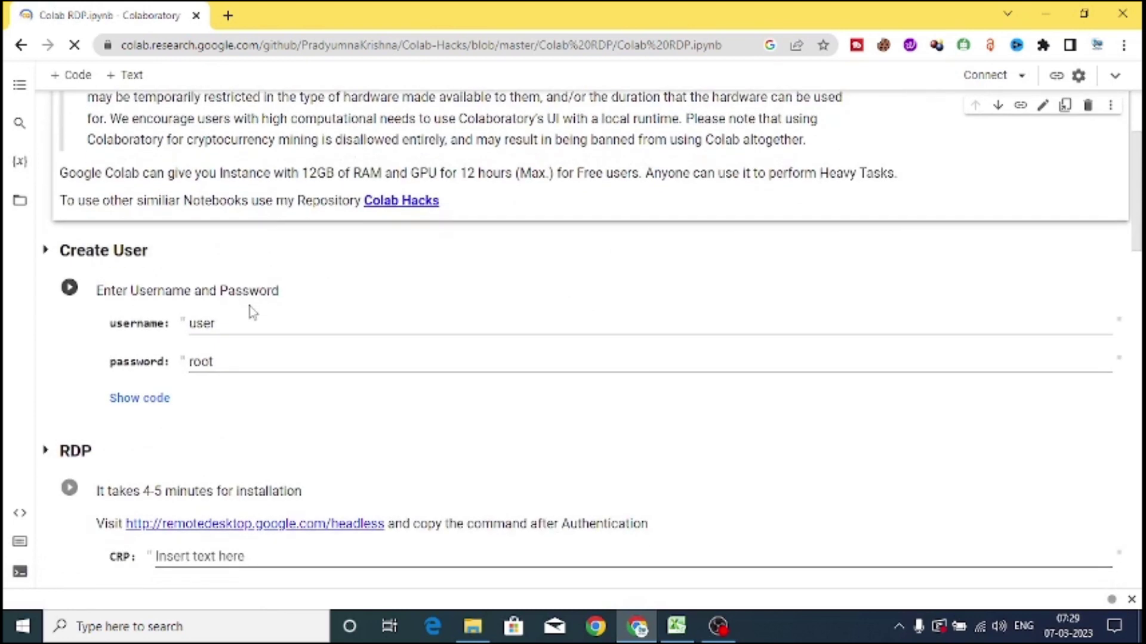
{"action": "scroll", "coordinate": [251, 311], "scroll_direction": "down", "scroll_amount": 1}
{"action": "key", "text": "ctrl+Return"}
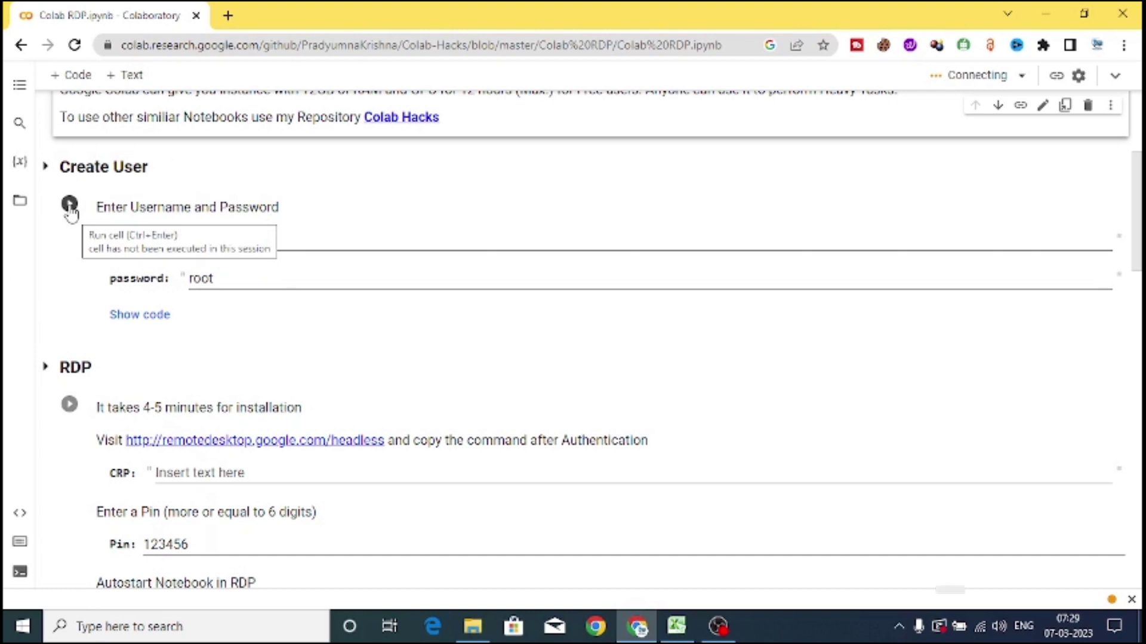
{"action": "left_click", "coordinate": [71, 206]}
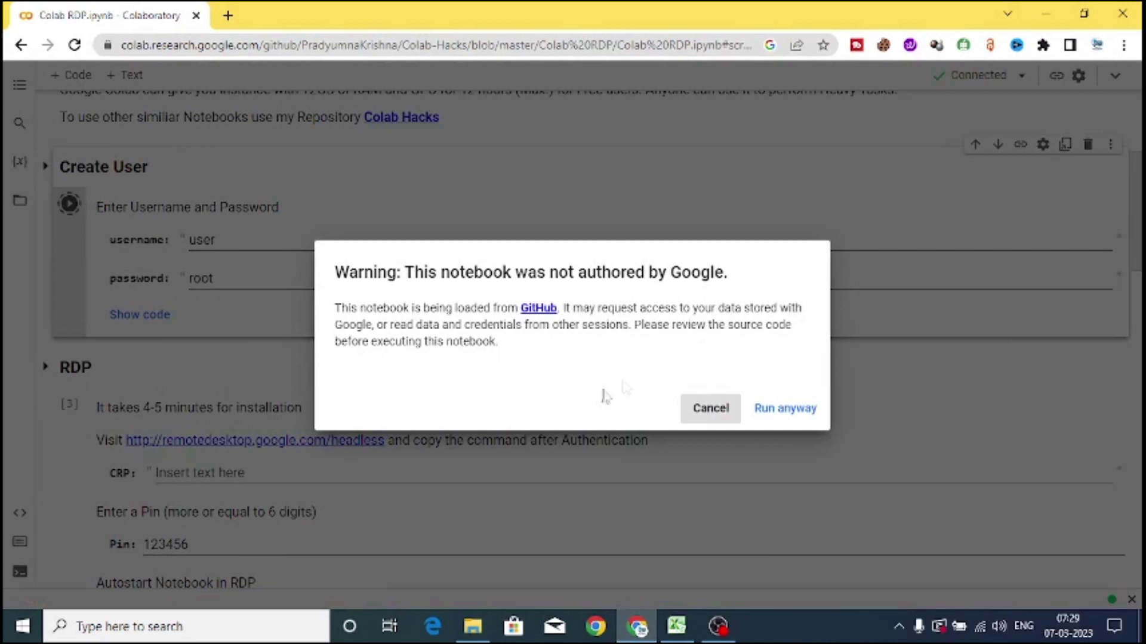
{"action": "left_click", "coordinate": [785, 408]}
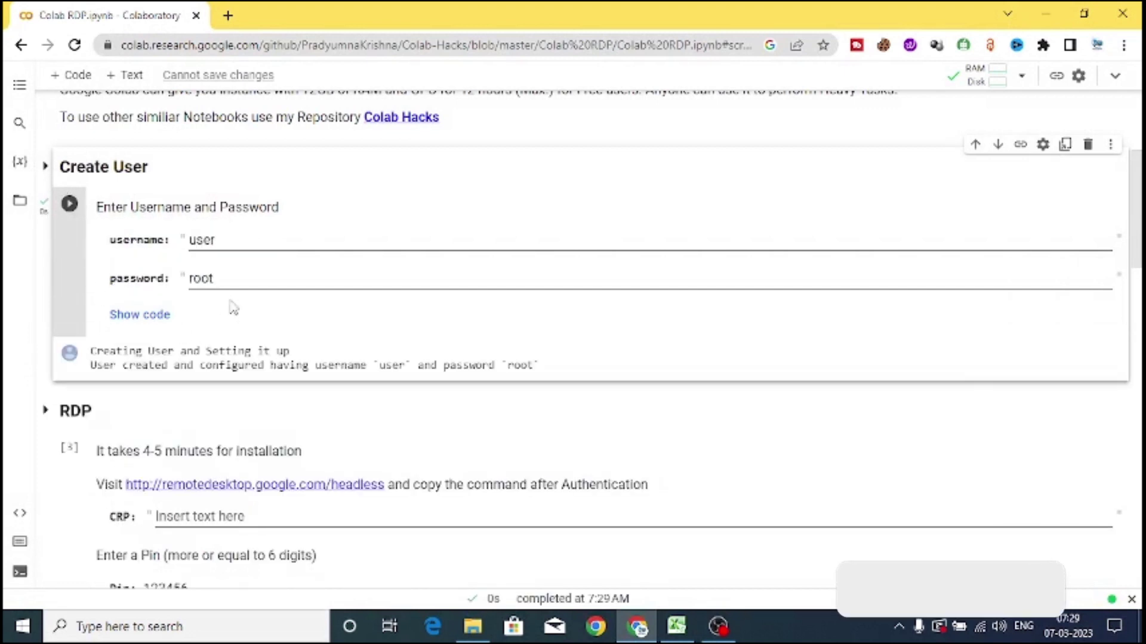
{"action": "scroll", "coordinate": [234, 309], "scroll_direction": "down", "scroll_amount": 1}
{"action": "left_click_drag", "start_coordinate": [90, 268], "coordinate": [548, 287]}
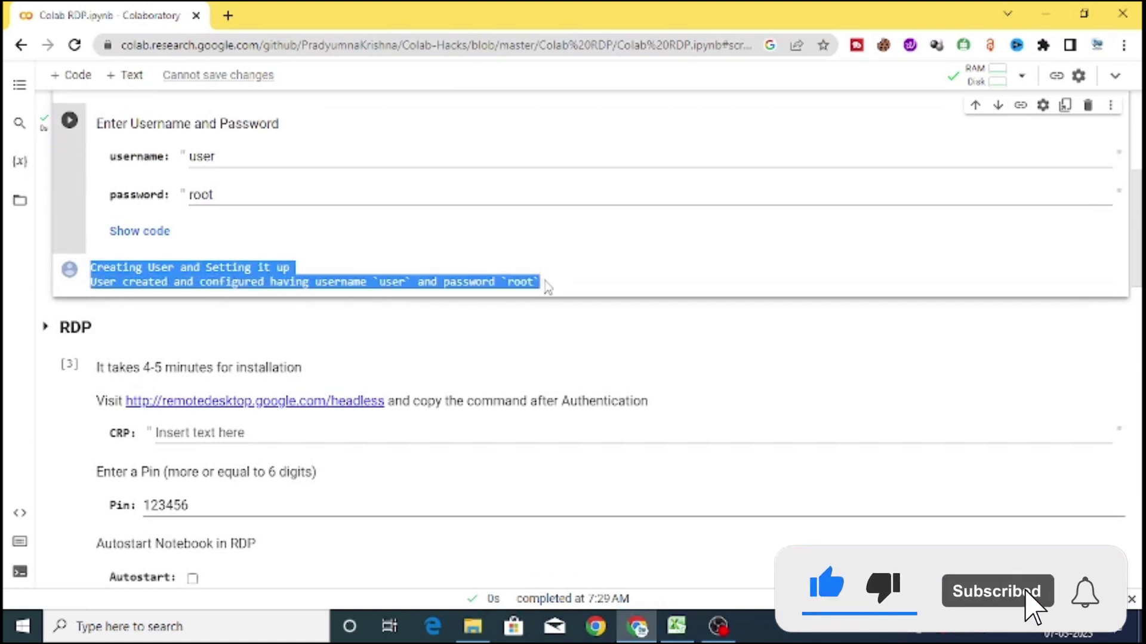
{"action": "scroll", "coordinate": [546, 284], "scroll_direction": "down", "scroll_amount": 1}
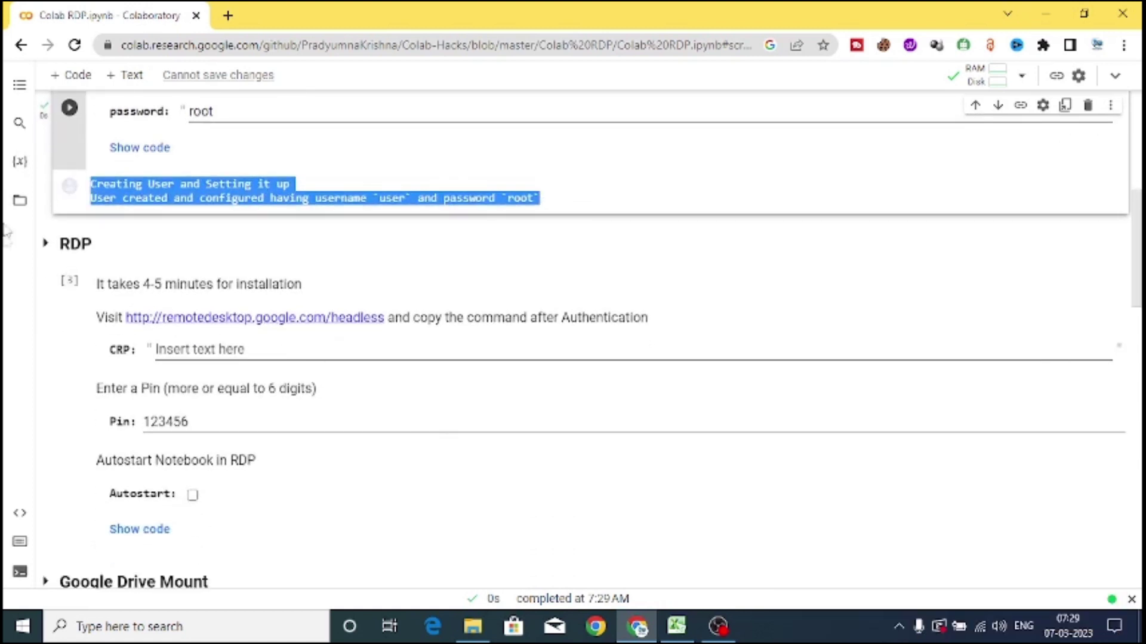
{"action": "left_click", "coordinate": [64, 247]}
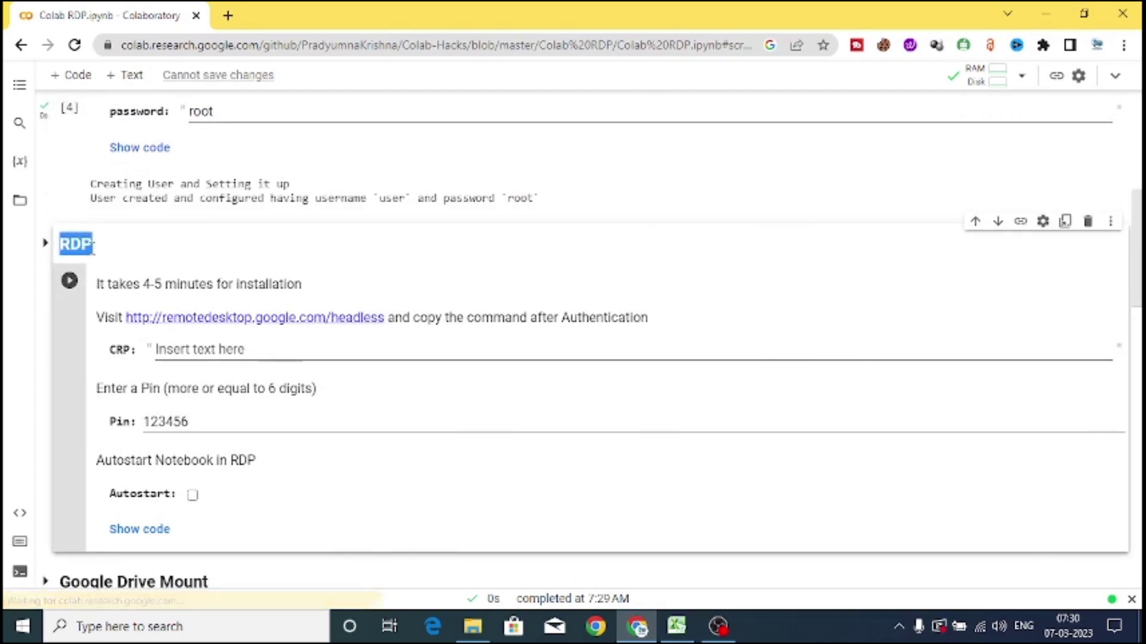
Show and hide the RDP cell's code, then follow the remotedesktop.google.com/headless link
{"action": "left_click", "coordinate": [210, 243]}
{"action": "double_click", "coordinate": [828, 323]}
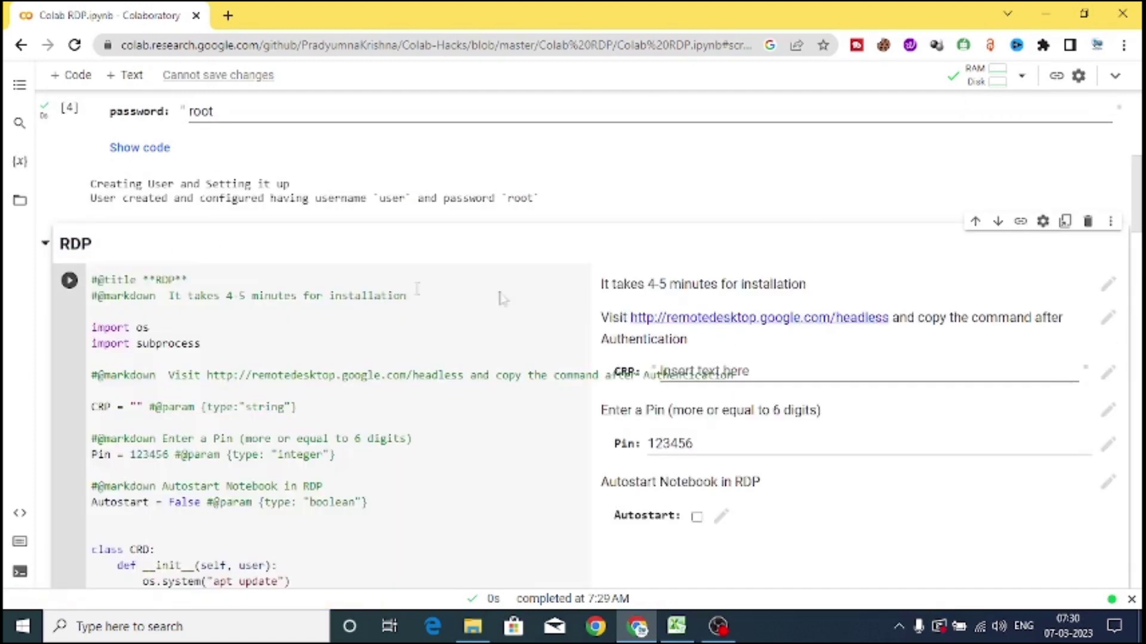
{"action": "double_click", "coordinate": [83, 288]}
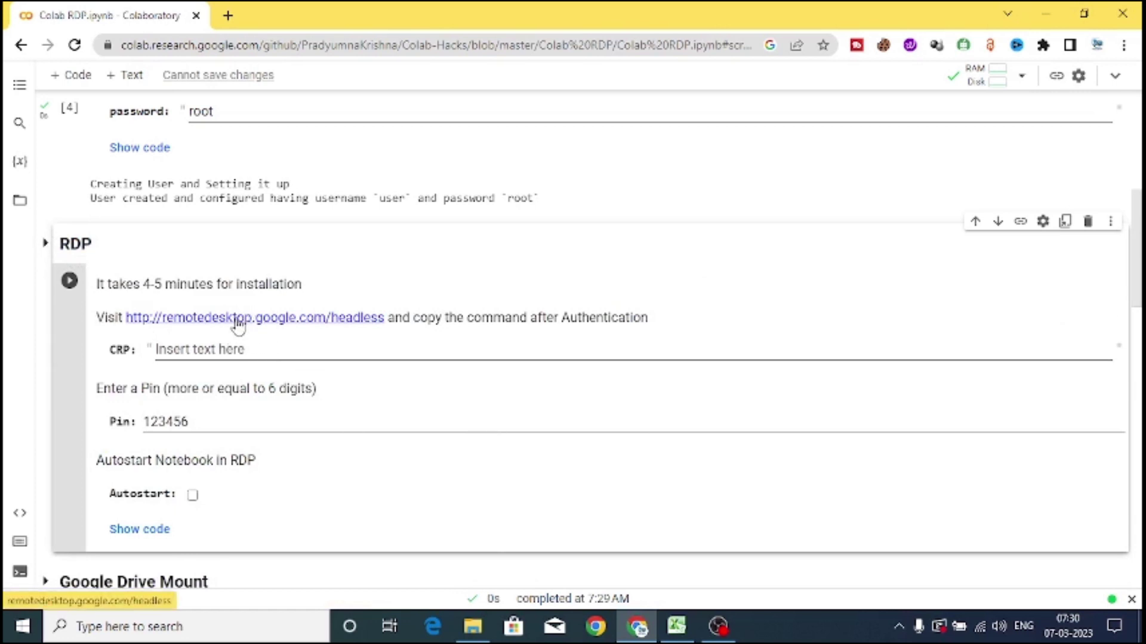
{"action": "left_click", "coordinate": [238, 318]}
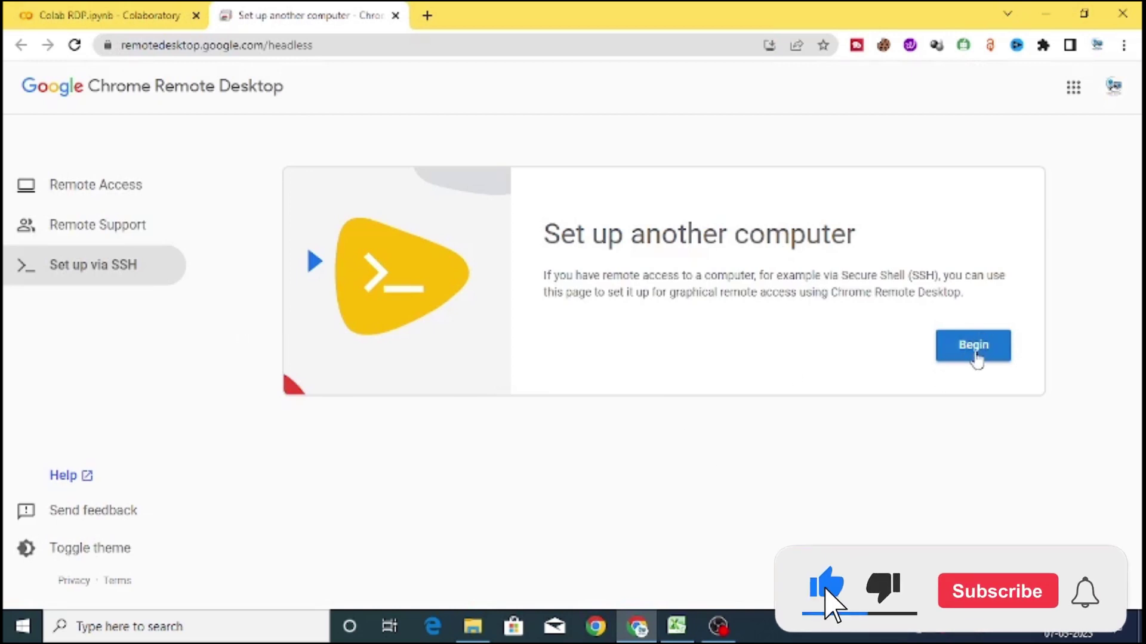
Authorize Chrome Remote Desktop setup, copy the Debian Linux command, and return to Colab
{"action": "left_click", "coordinate": [973, 345]}
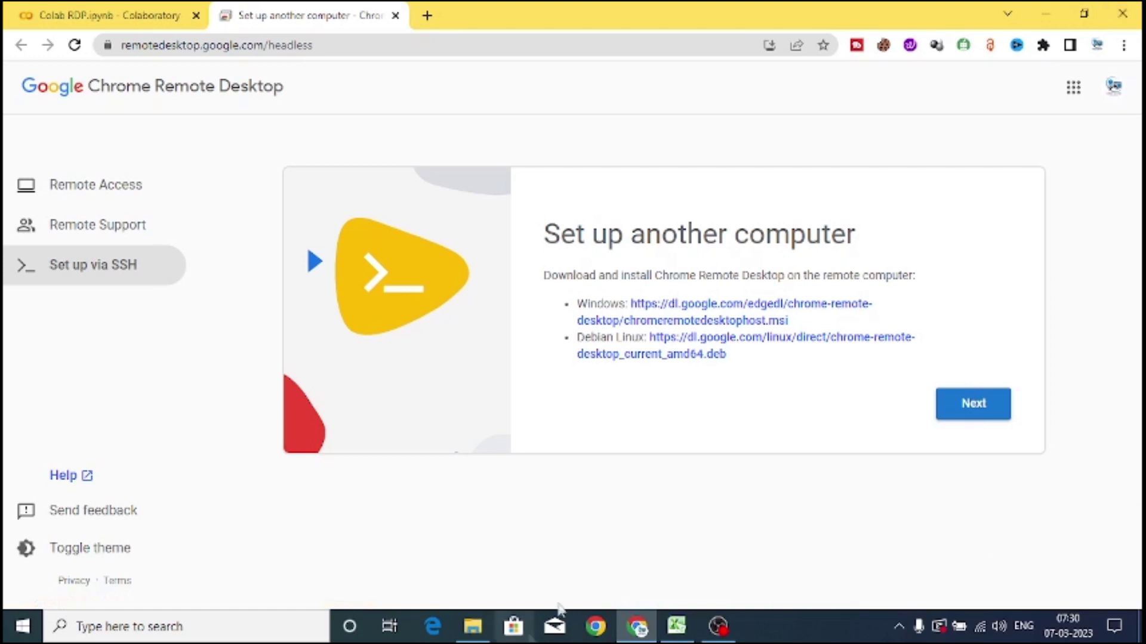
{"action": "left_click", "coordinate": [973, 402]}
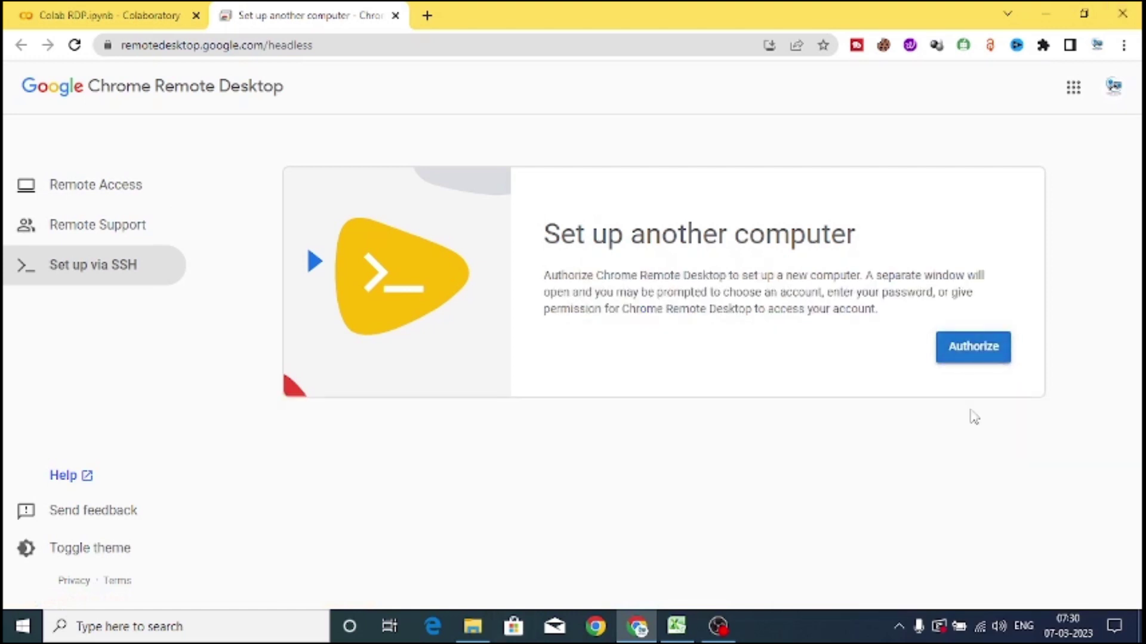
{"action": "left_click", "coordinate": [975, 352]}
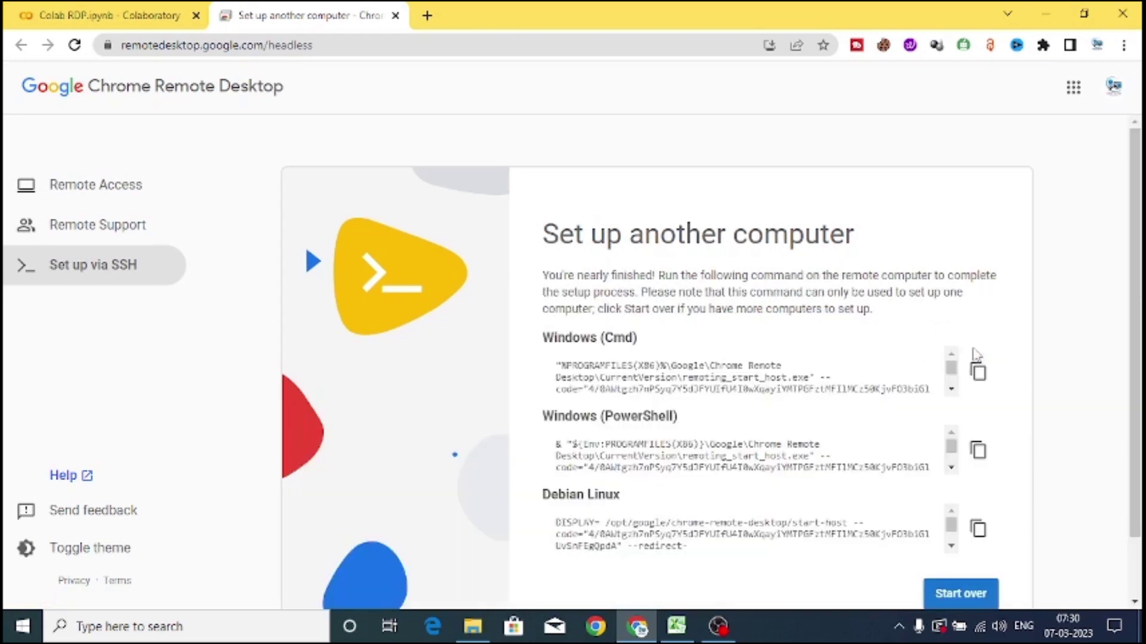
{"action": "scroll", "coordinate": [775, 414], "scroll_direction": "down", "scroll_amount": 1}
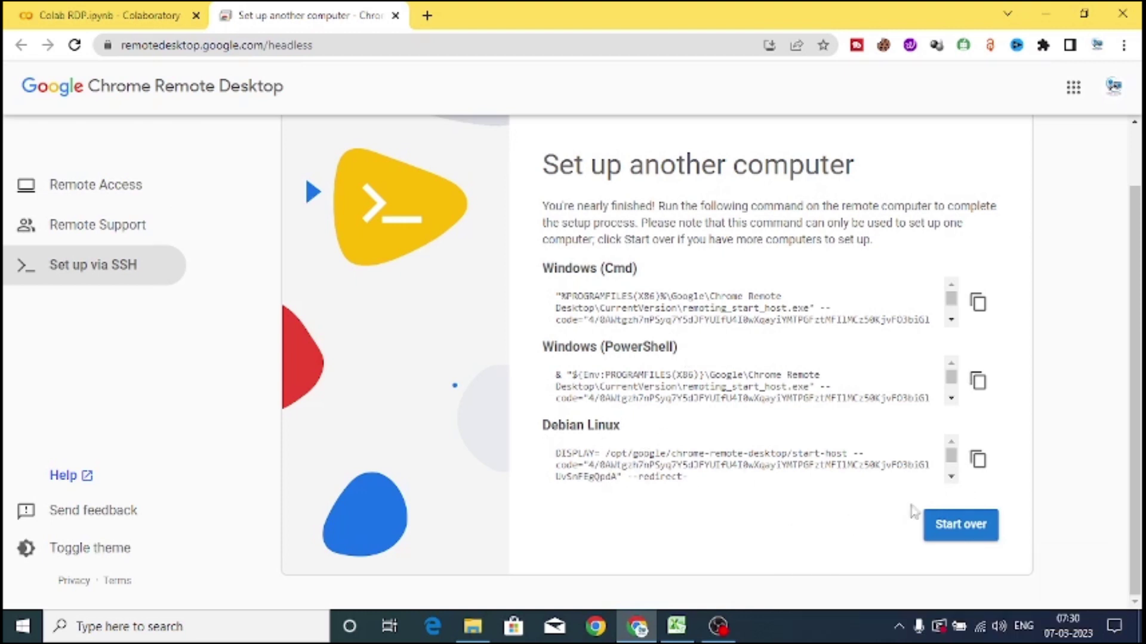
{"action": "left_click", "coordinate": [979, 460]}
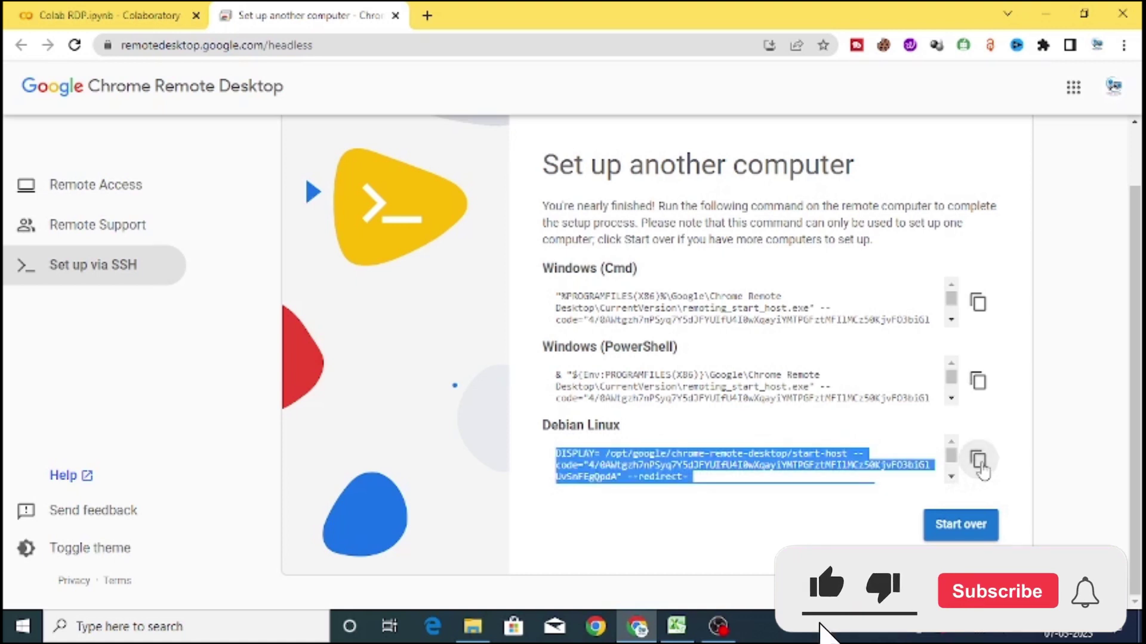
{"action": "left_click", "coordinate": [98, 20]}
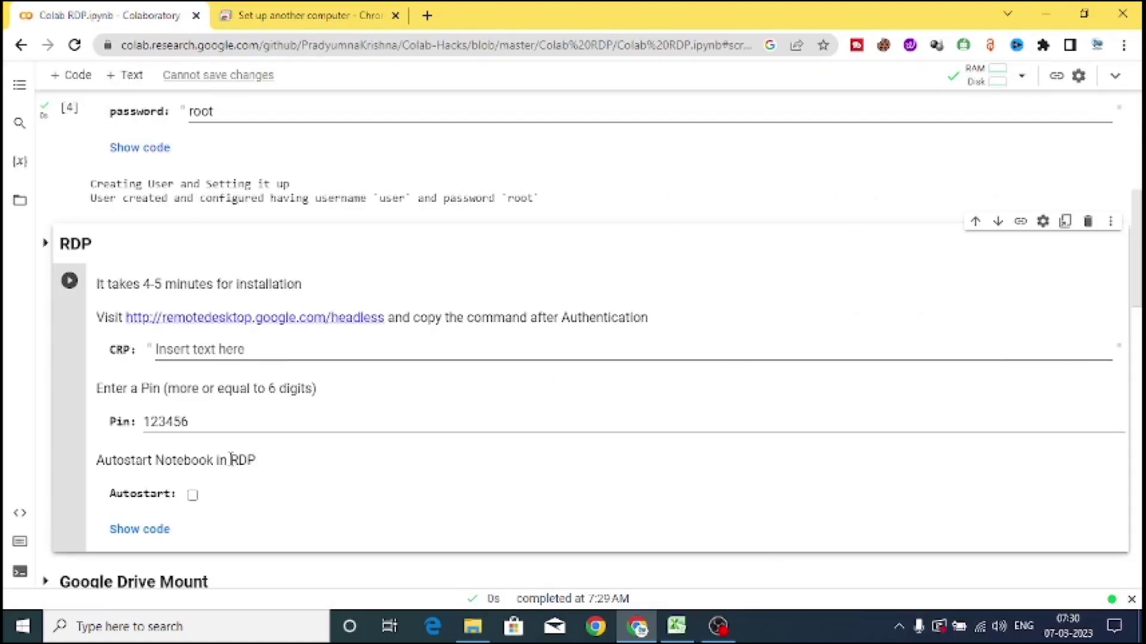
Paste the copied Debian Linux command into the CRP field
{"action": "left_click", "coordinate": [185, 348]}
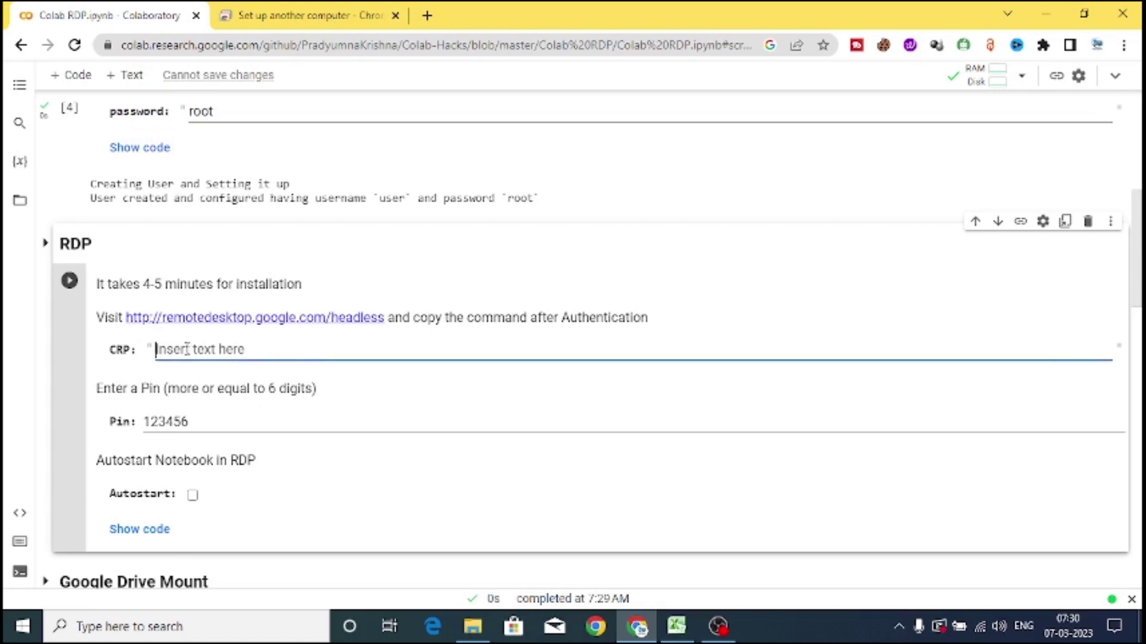
{"action": "right_click", "coordinate": [185, 350]}
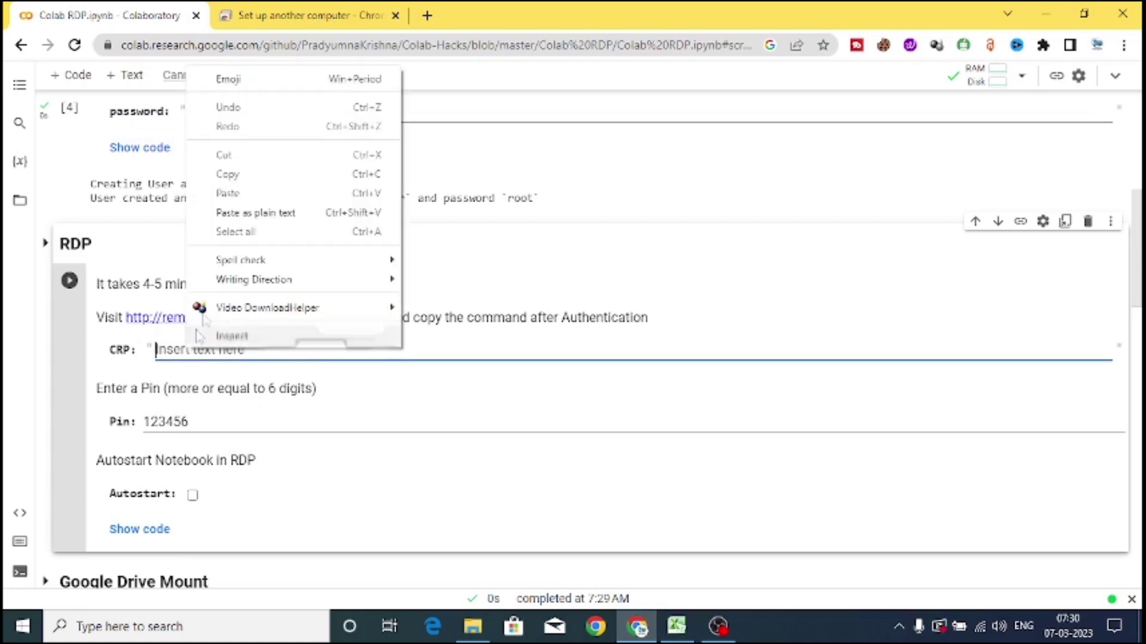
{"action": "left_click", "coordinate": [231, 196]}
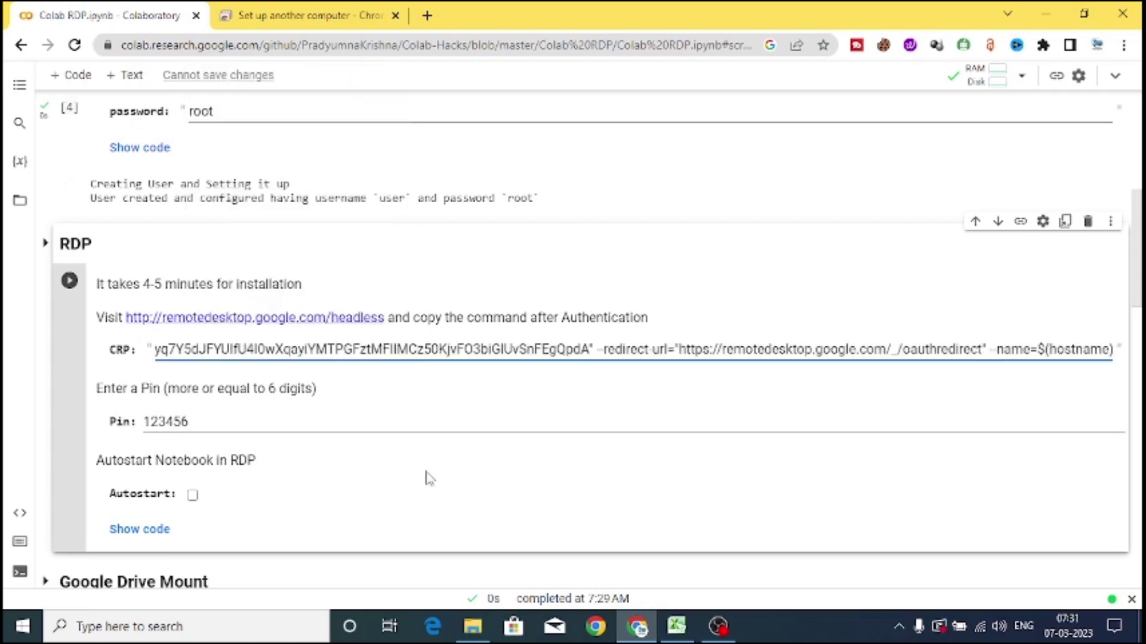
{"action": "scroll", "coordinate": [428, 403], "scroll_direction": "down", "scroll_amount": 2}
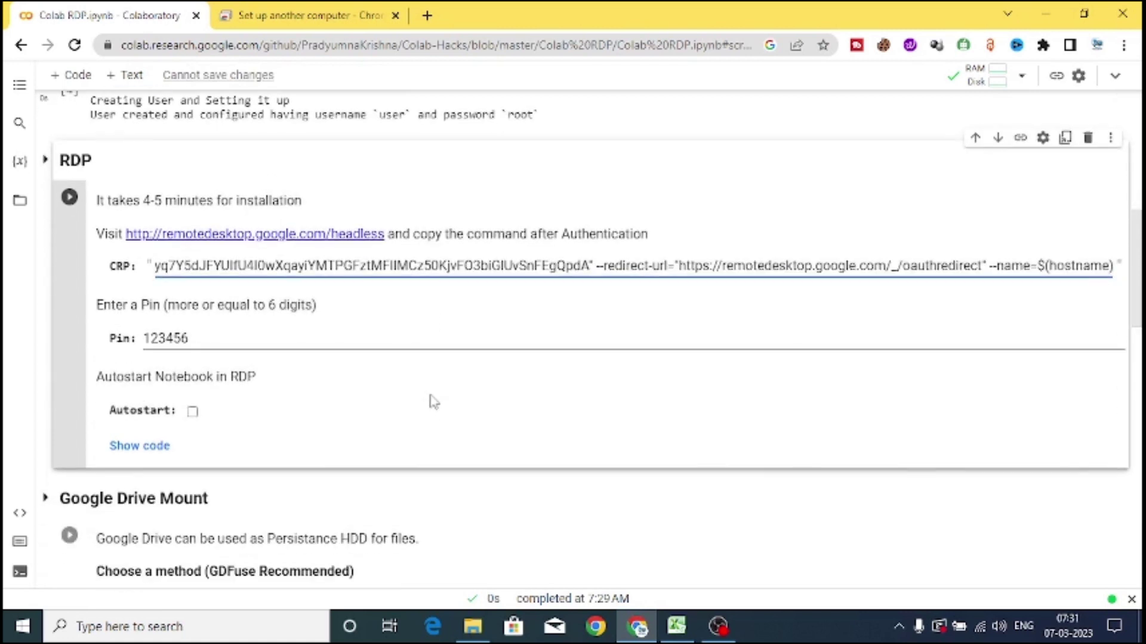
{"action": "scroll", "coordinate": [428, 402], "scroll_direction": "down", "scroll_amount": 1}
{"action": "left_click_drag", "start_coordinate": [219, 255], "coordinate": [144, 260]}
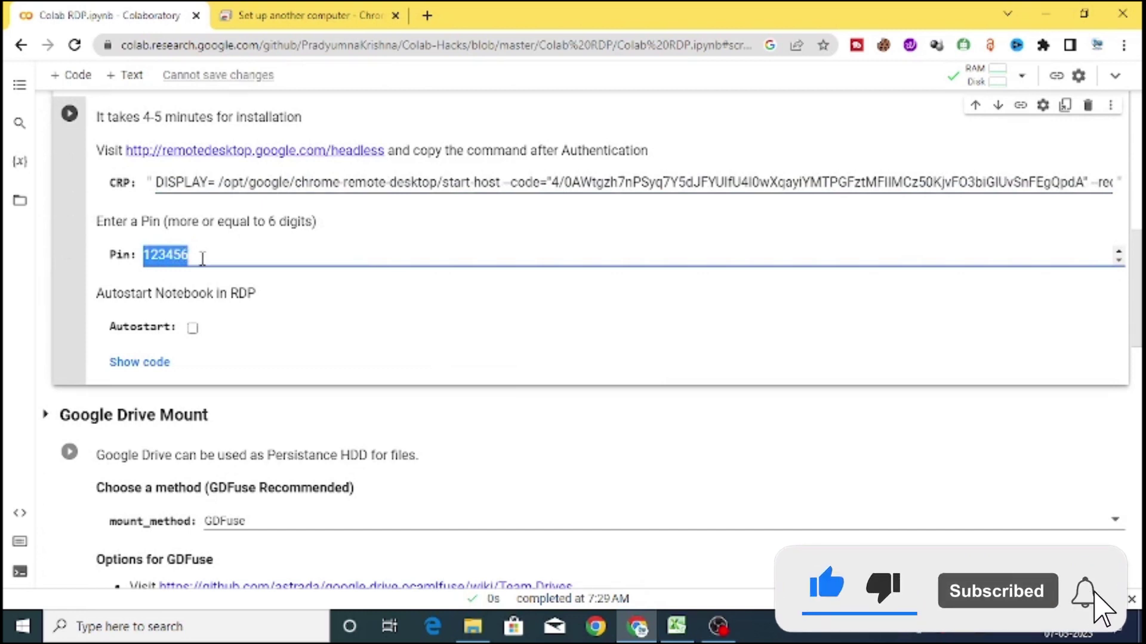
{"action": "left_click", "coordinate": [203, 254]}
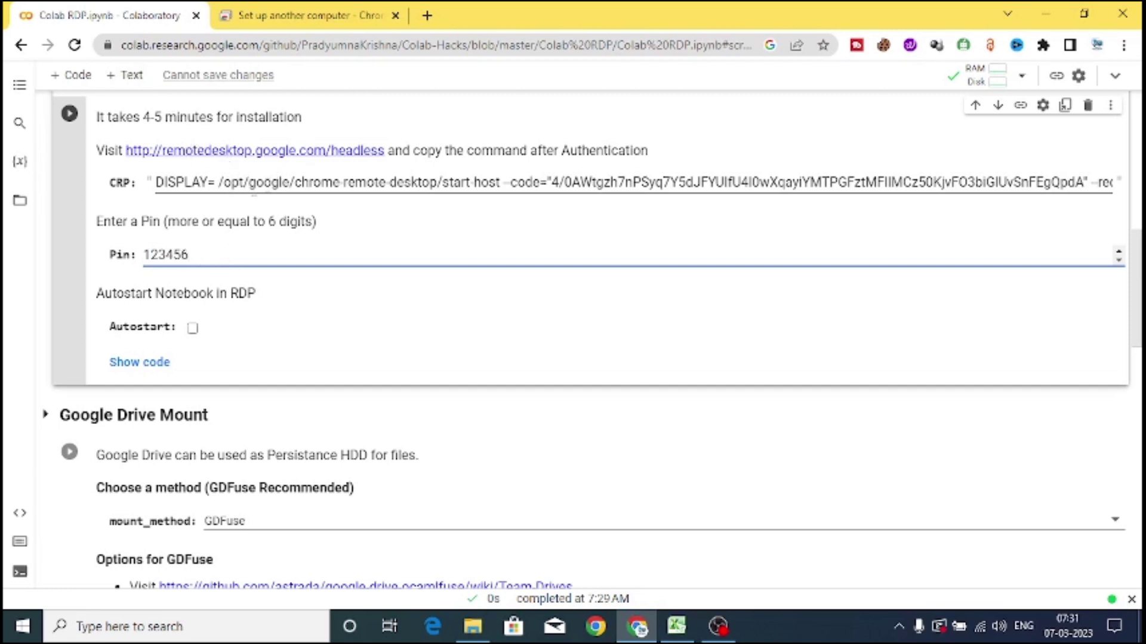
{"action": "left_click", "coordinate": [69, 116]}
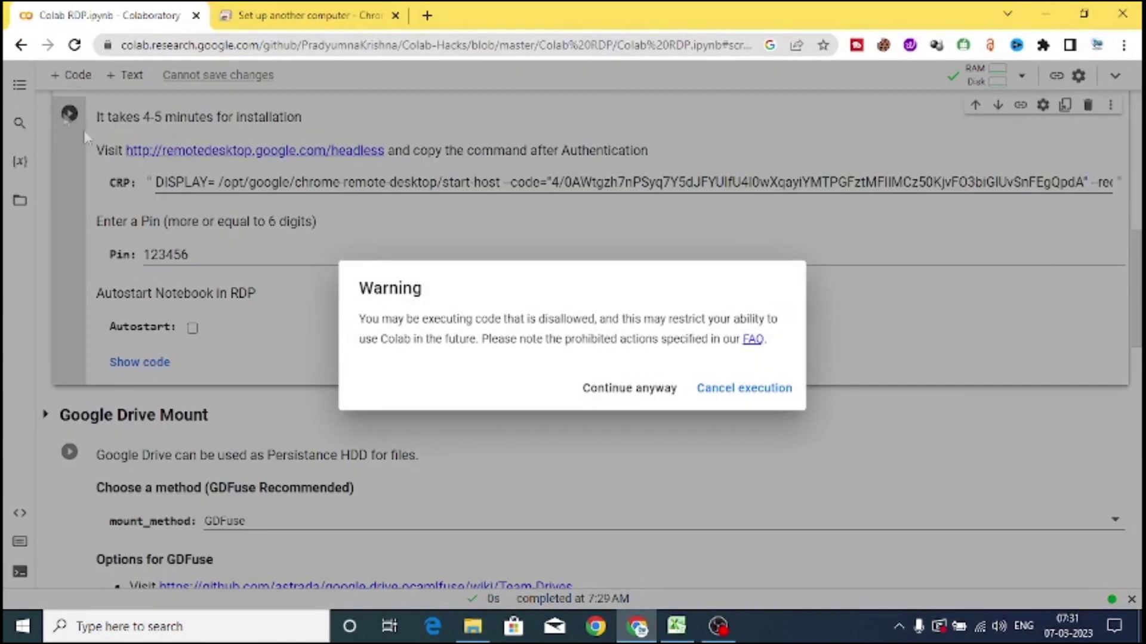
{"action": "left_click", "coordinate": [628, 387]}
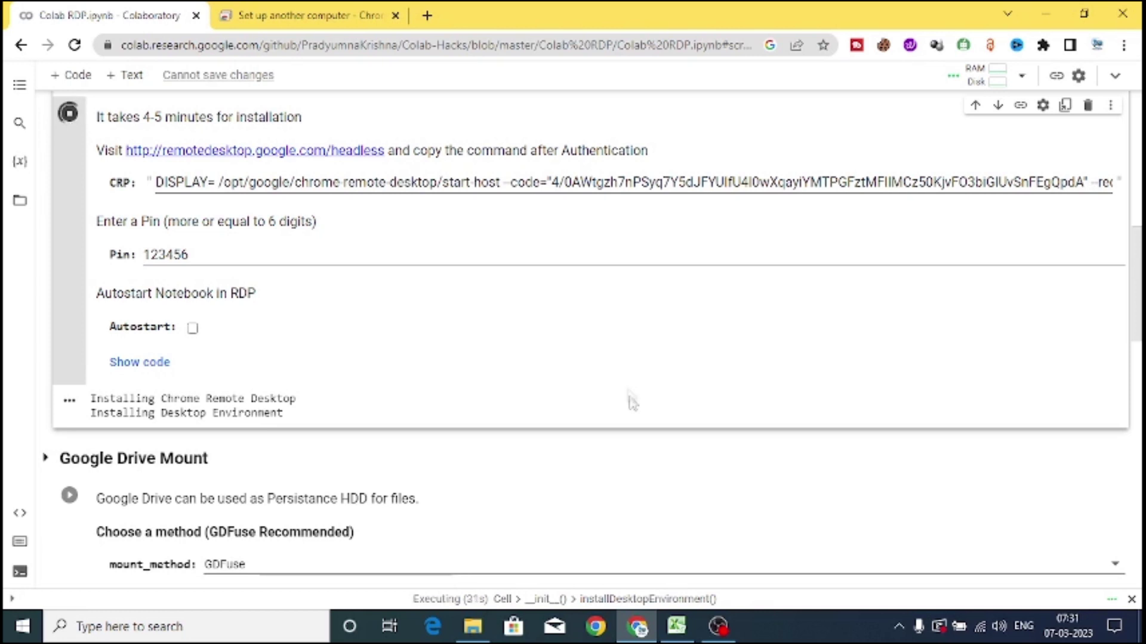
{"action": "scroll", "coordinate": [479, 466], "scroll_direction": "down", "scroll_amount": 4}
{"action": "scroll", "coordinate": [479, 466], "scroll_direction": "down", "scroll_amount": 3}
{"action": "scroll", "coordinate": [478, 465], "scroll_direction": "down", "scroll_amount": 3}
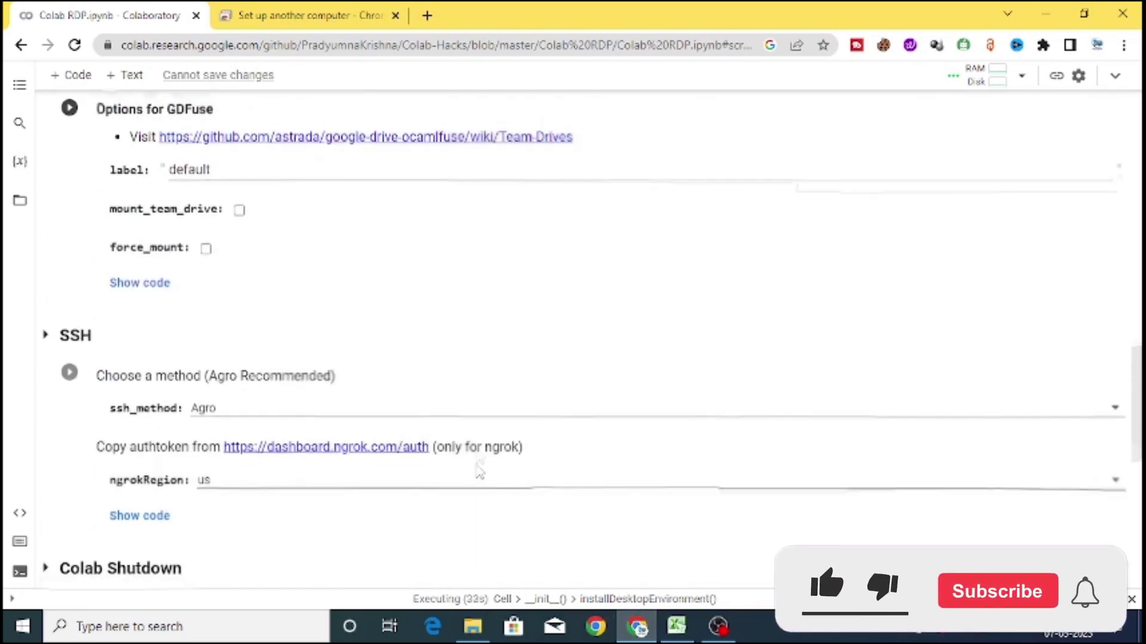
{"action": "scroll", "coordinate": [479, 469], "scroll_direction": "down", "scroll_amount": 2}
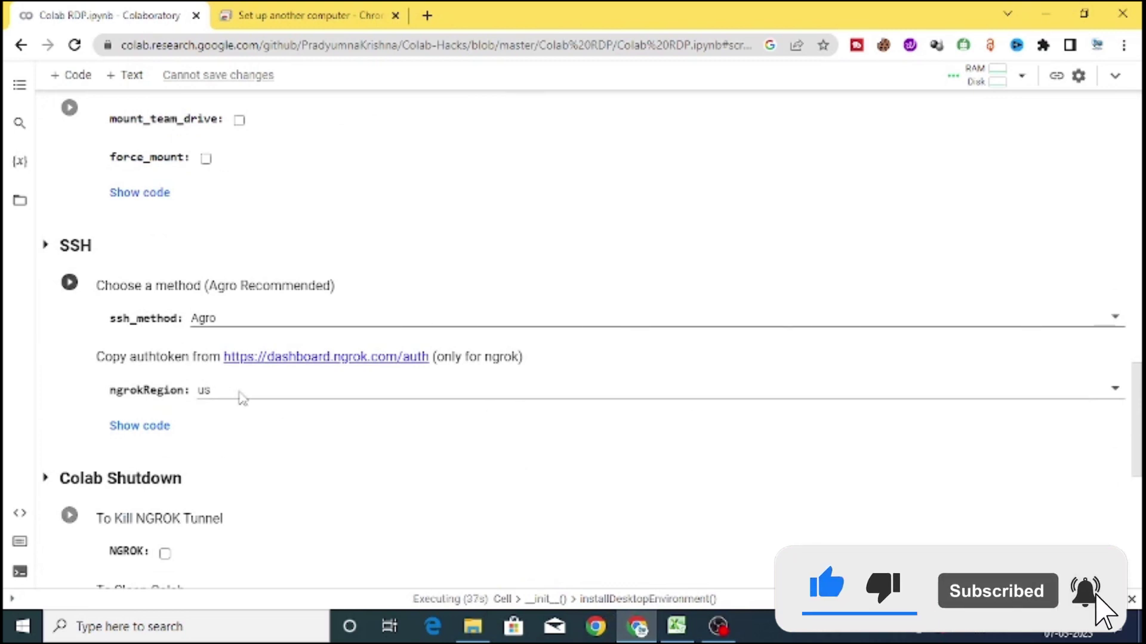
{"action": "left_click", "coordinate": [242, 394]}
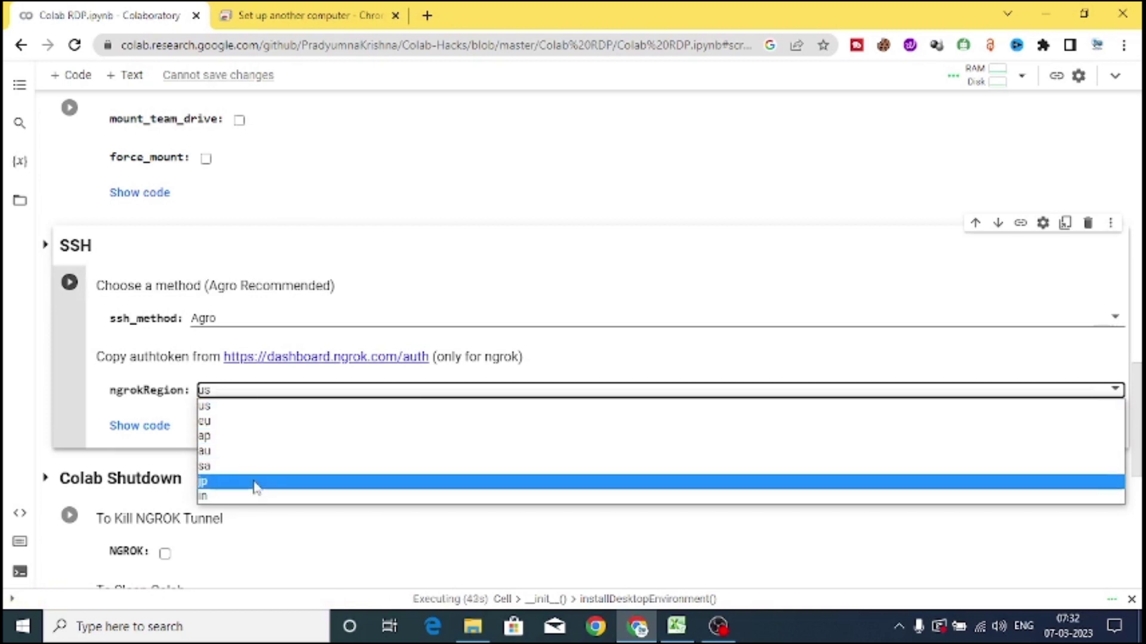
{"action": "left_click", "coordinate": [254, 407]}
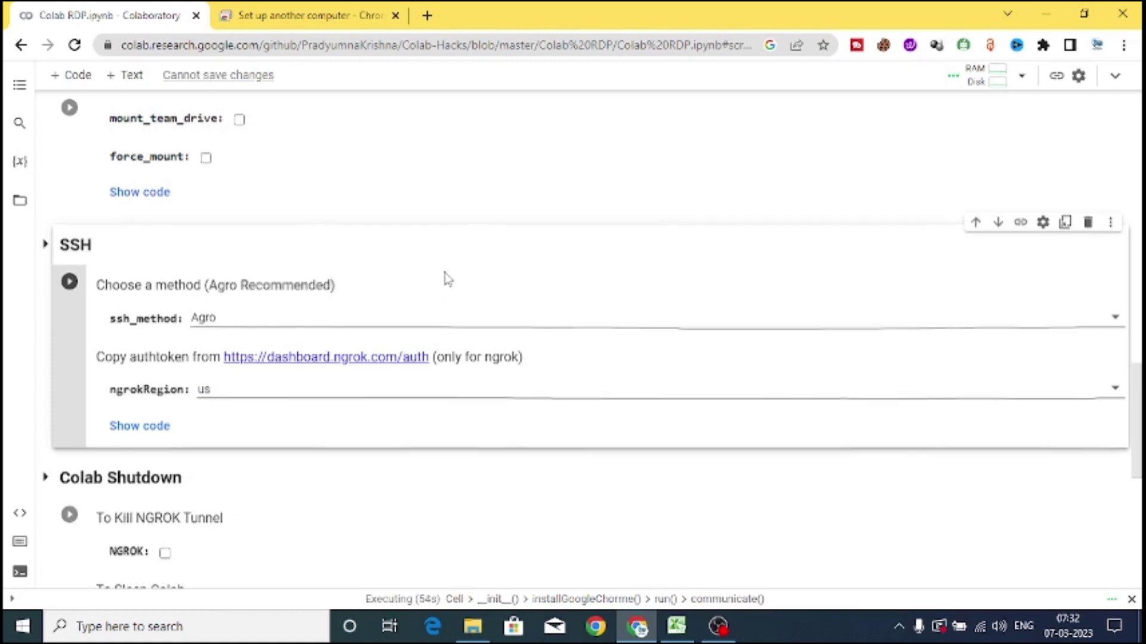
{"action": "scroll", "coordinate": [447, 280], "scroll_direction": "up", "scroll_amount": 3}
{"action": "scroll", "coordinate": [448, 280], "scroll_direction": "up", "scroll_amount": 2}
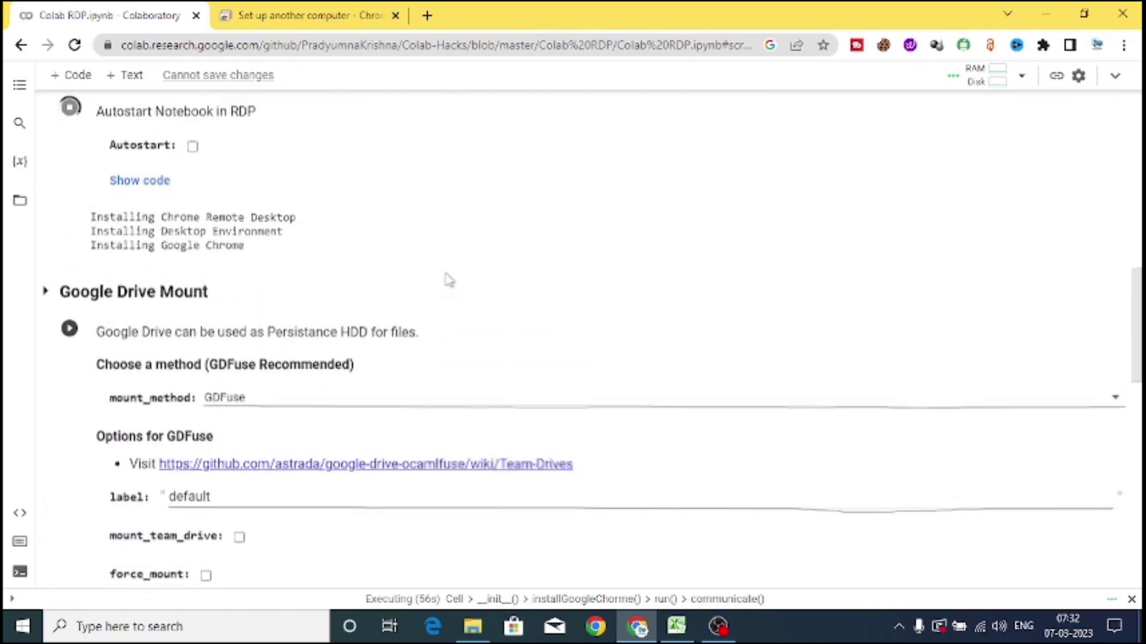
{"action": "scroll", "coordinate": [447, 279], "scroll_direction": "up", "scroll_amount": 1}
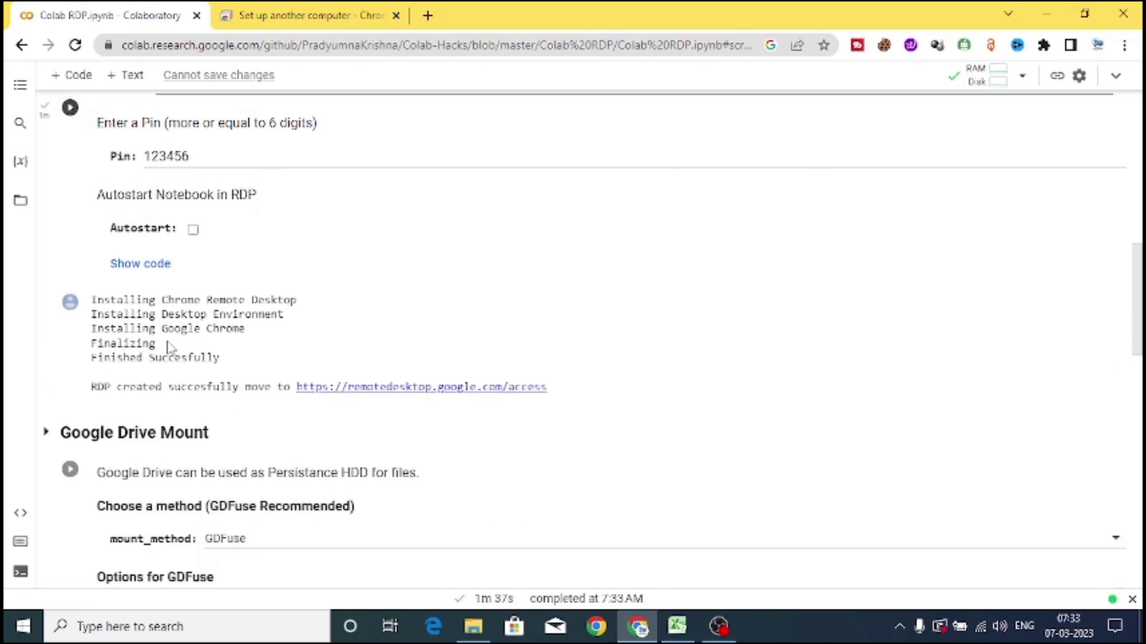
{"action": "scroll", "coordinate": [269, 296], "scroll_direction": "down", "scroll_amount": 1}
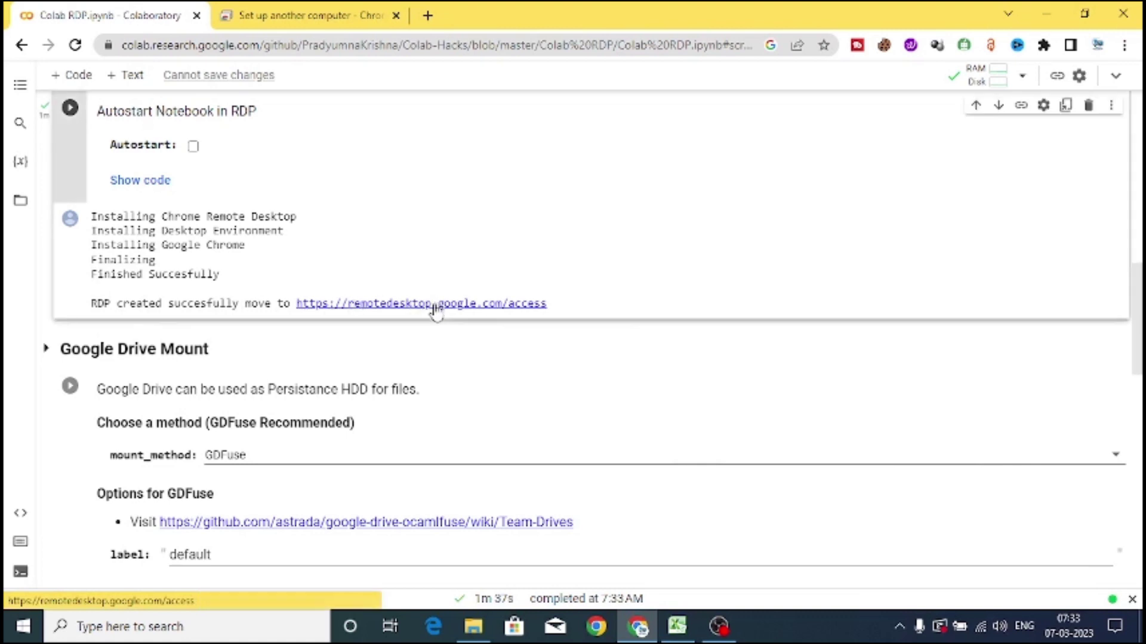
Follow the remotedesktop.google.com/access link in the finished cell's output
{"action": "left_click", "coordinate": [437, 308]}
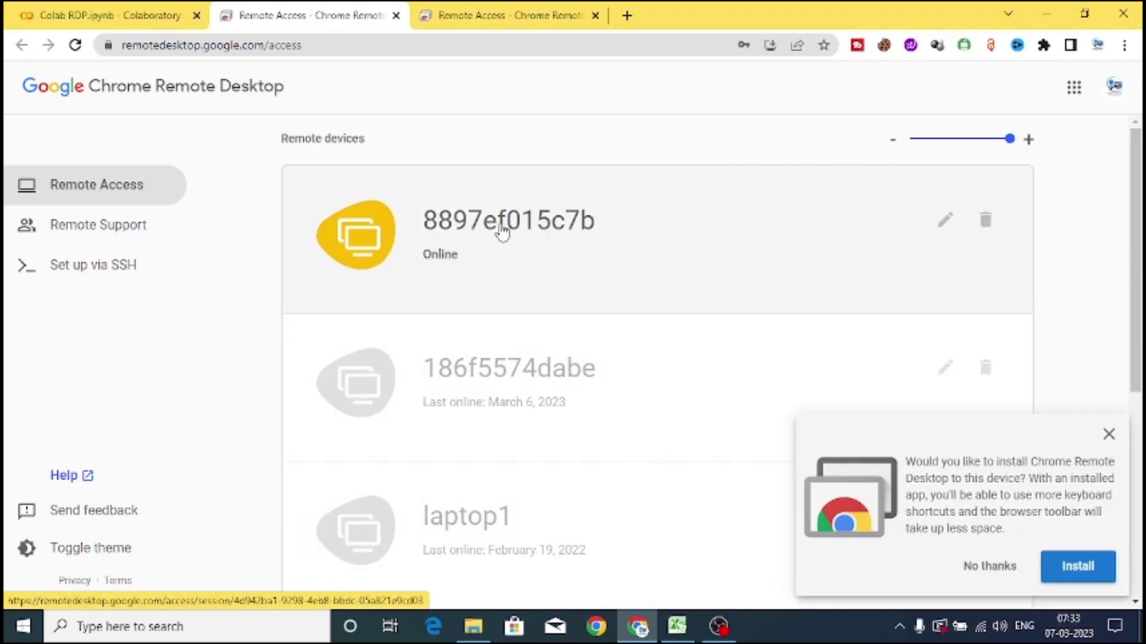
Connect to online device 8897ef015c7b by entering its access PIN
{"action": "left_click", "coordinate": [502, 231]}
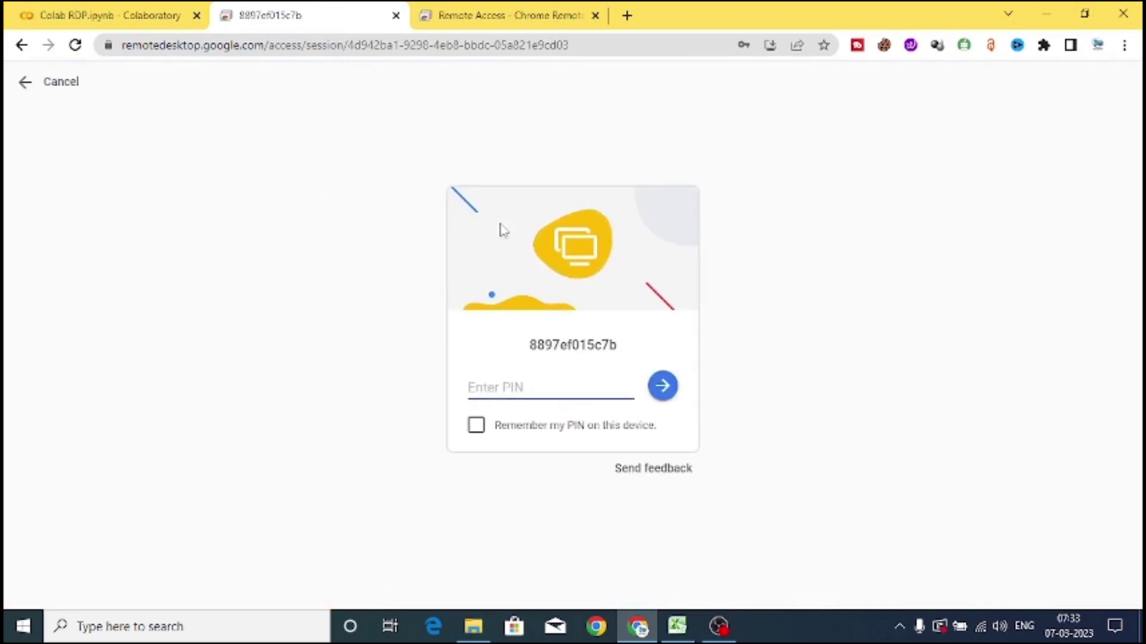
{"action": "left_click", "coordinate": [496, 390]}
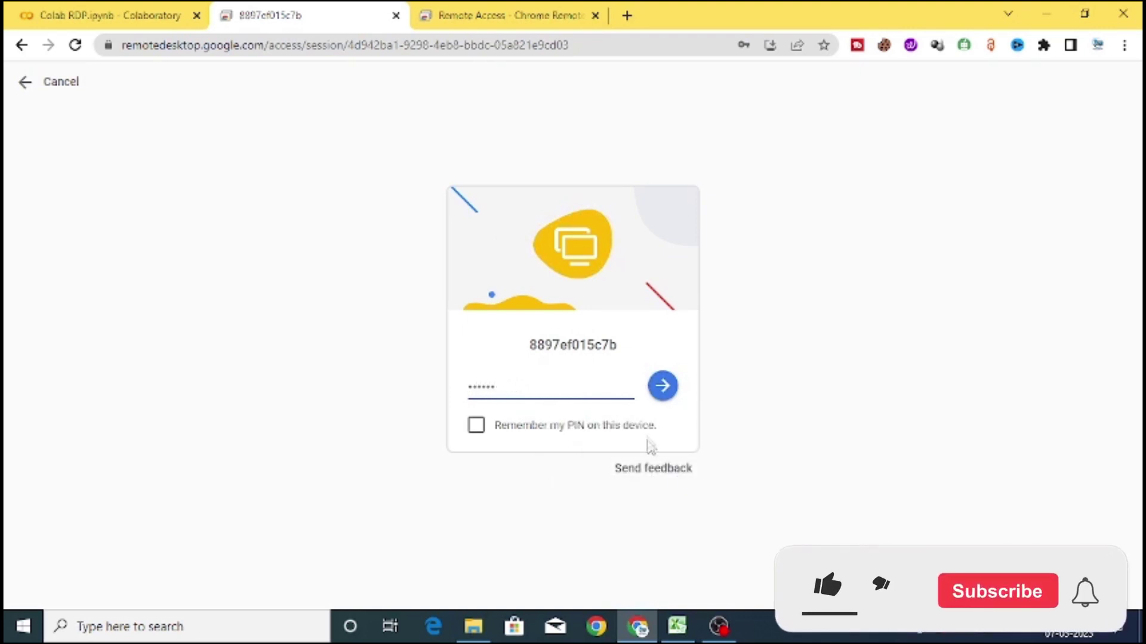
{"action": "left_click", "coordinate": [663, 386]}
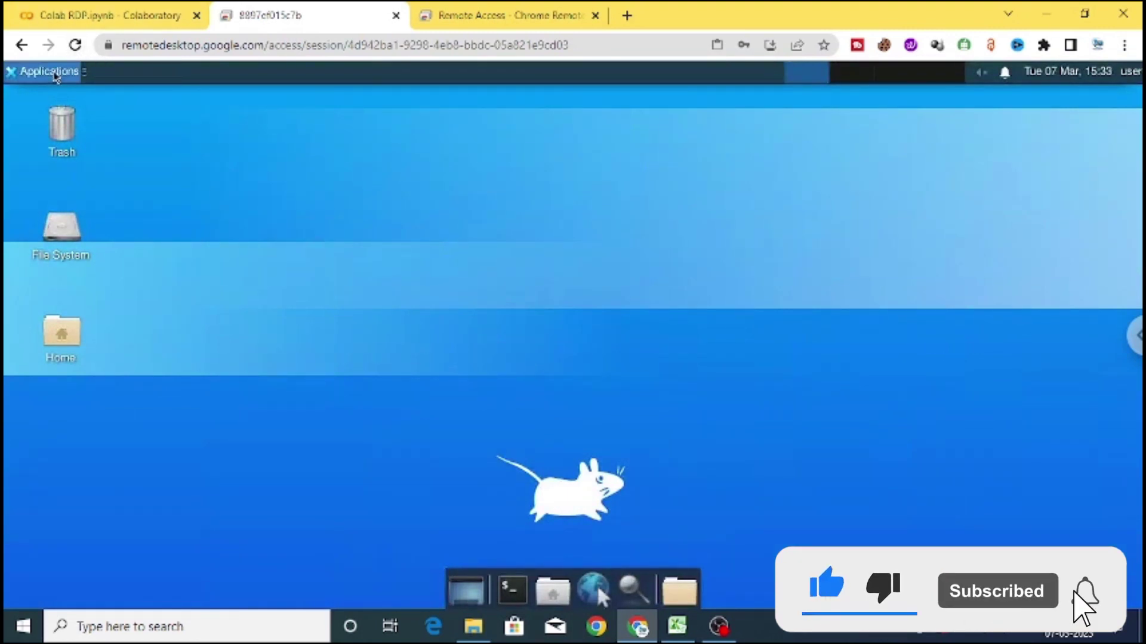
Launch Google Chrome from the remote desktop's Applications menu
{"action": "left_click", "coordinate": [55, 77]}
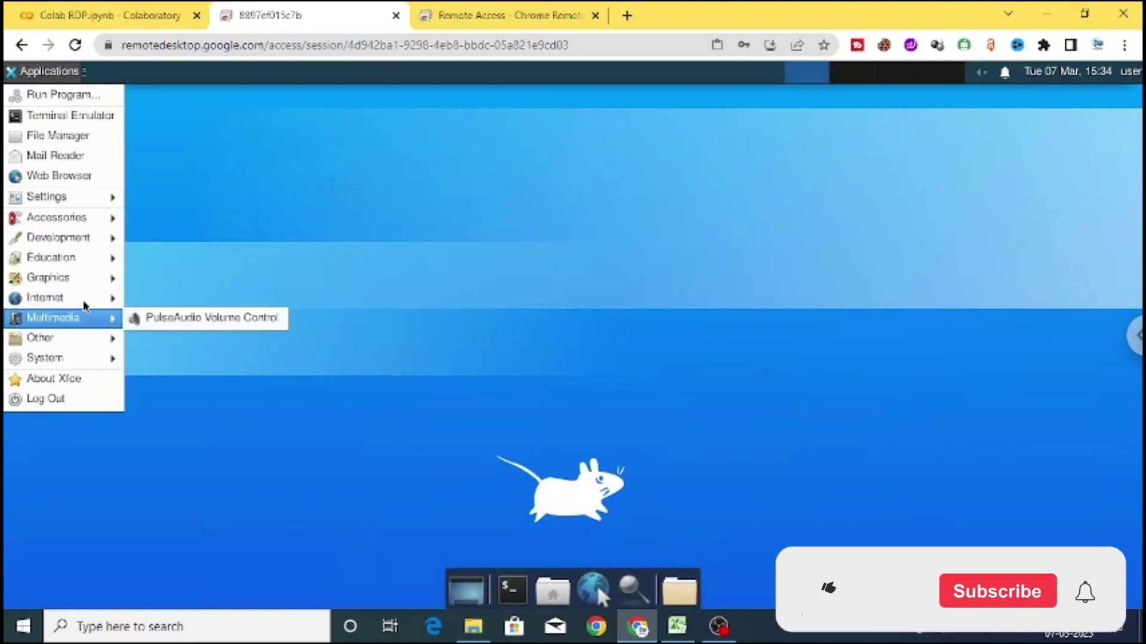
{"action": "mouse_move", "coordinate": [53, 298]}
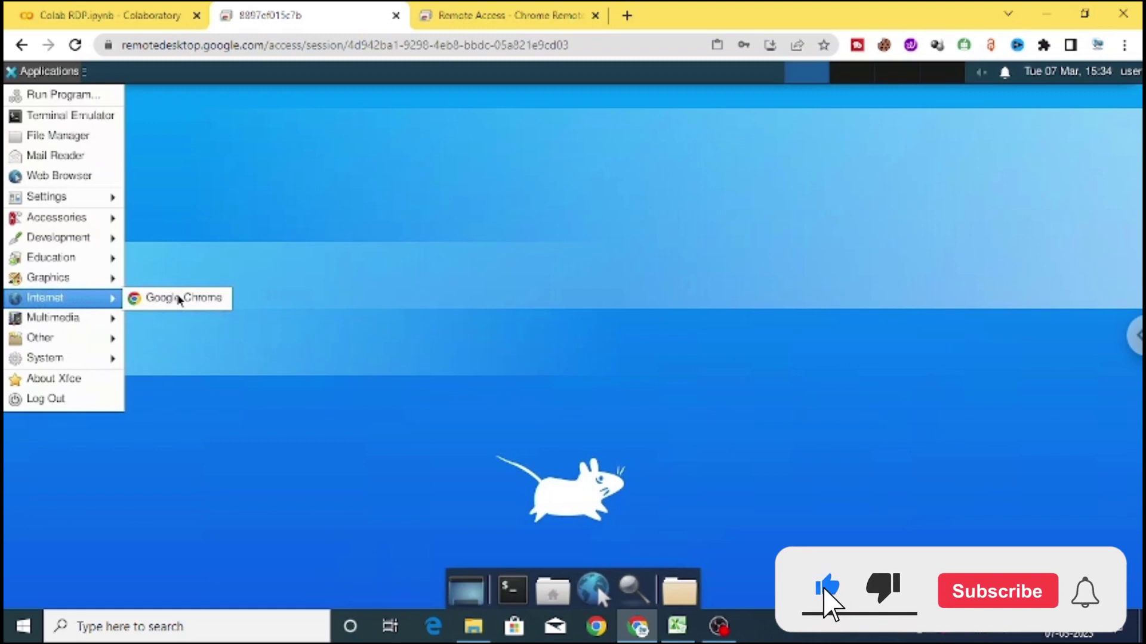
{"action": "left_click", "coordinate": [178, 298]}
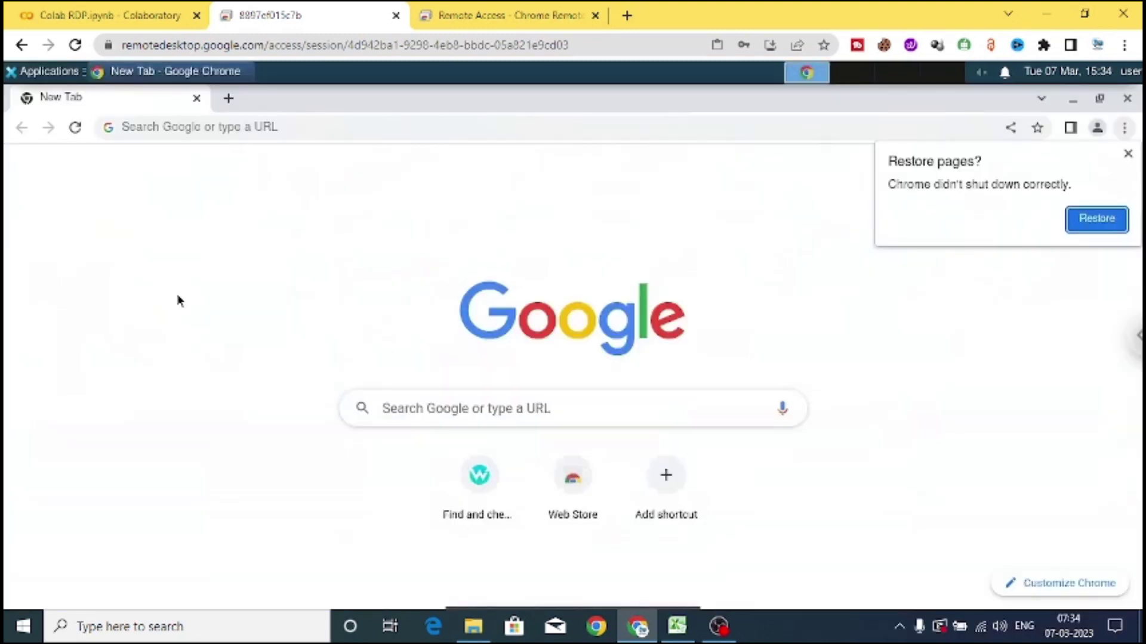
Check the remote IP on whatismyipaddress.com and highlight its United States location
{"action": "left_click", "coordinate": [205, 127]}
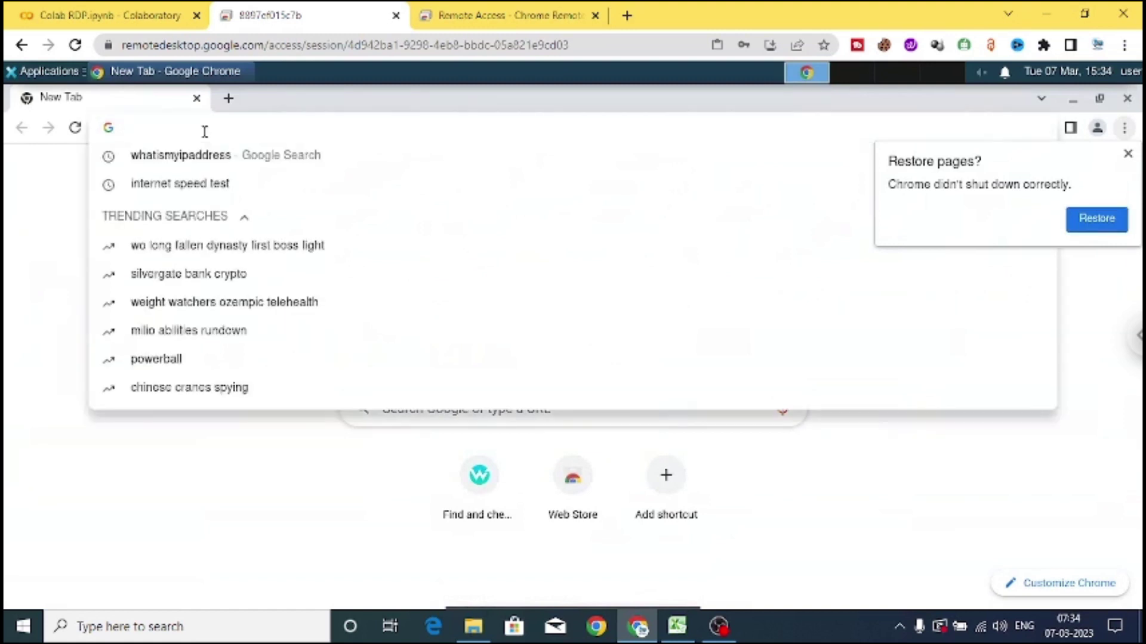
{"action": "type", "text": "w"}
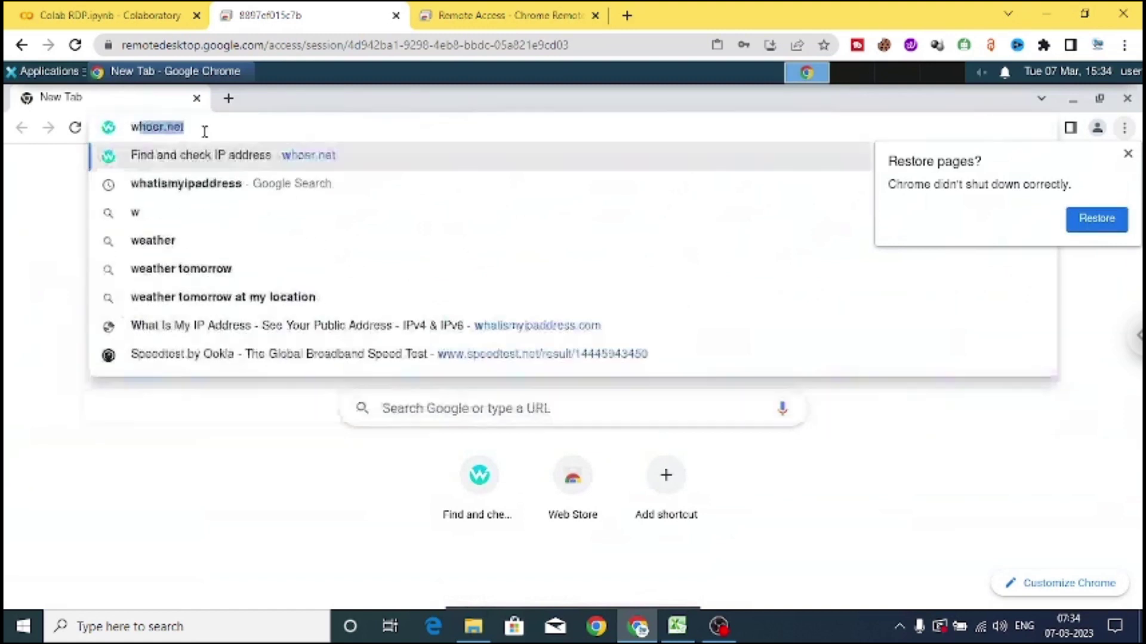
{"action": "type", "text": "hat"}
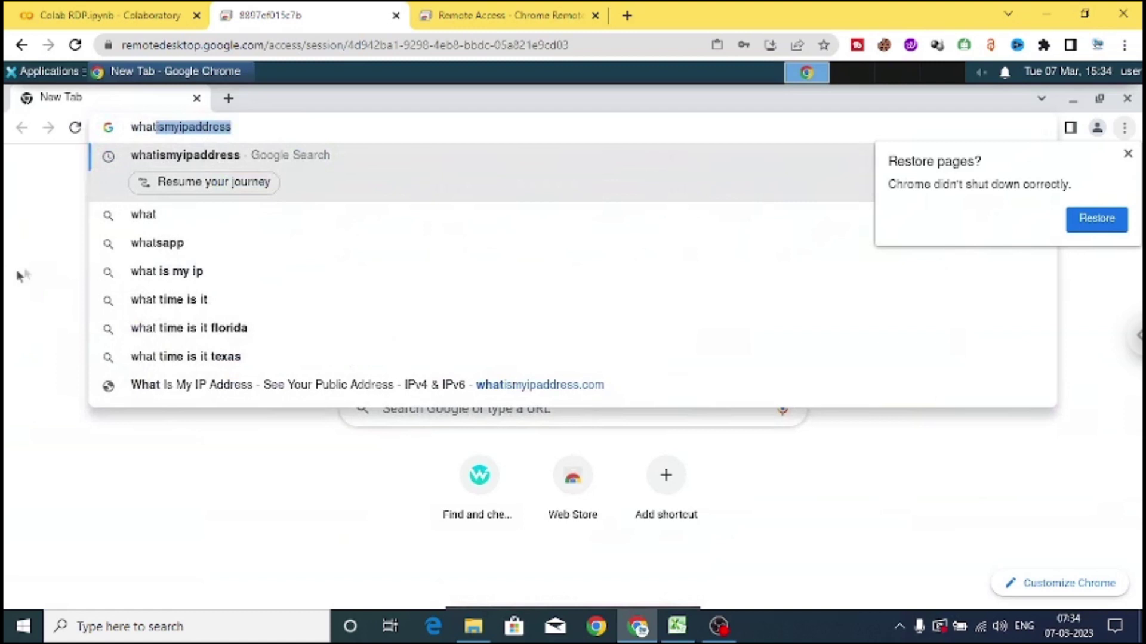
{"action": "key", "text": "Return"}
{"action": "left_click", "coordinate": [286, 329]}
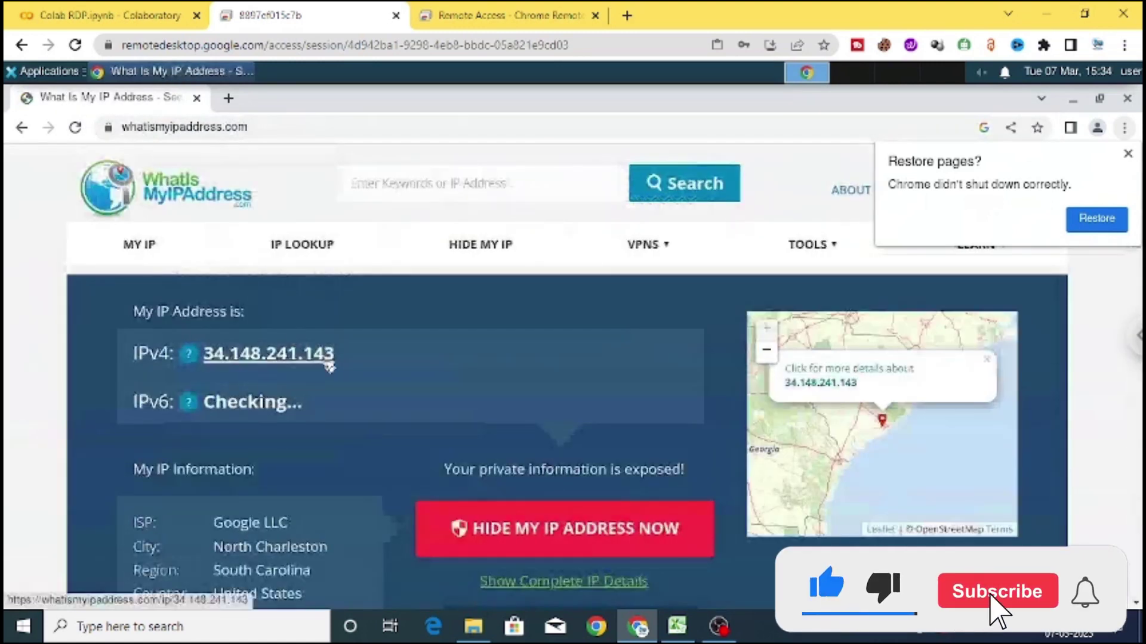
{"action": "scroll", "coordinate": [395, 385], "scroll_direction": "down", "scroll_amount": 3}
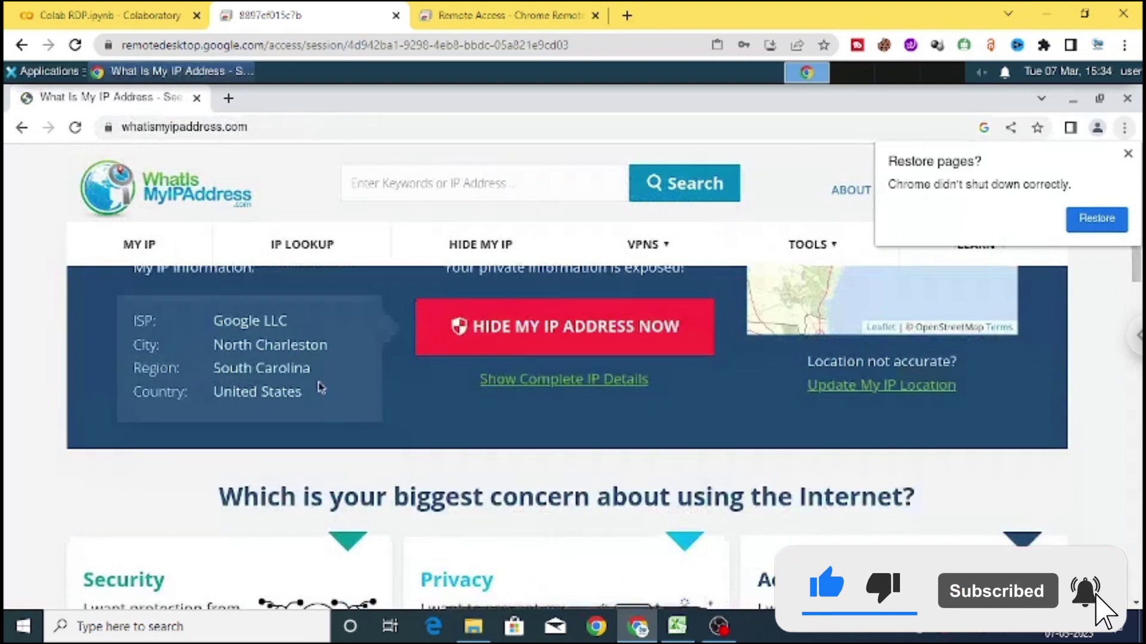
{"action": "scroll", "coordinate": [321, 387], "scroll_direction": "down", "scroll_amount": 1}
{"action": "scroll", "coordinate": [320, 387], "scroll_direction": "down", "scroll_amount": 2}
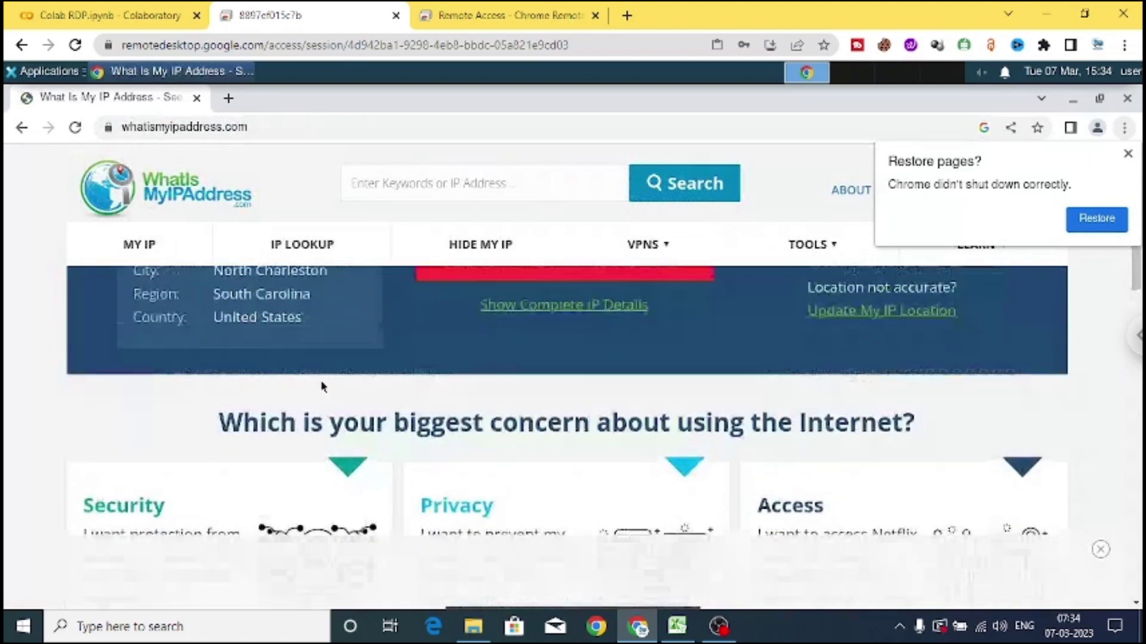
{"action": "scroll", "coordinate": [320, 387], "scroll_direction": "up", "scroll_amount": 5}
{"action": "scroll", "coordinate": [321, 403], "scroll_direction": "down", "scroll_amount": 1}
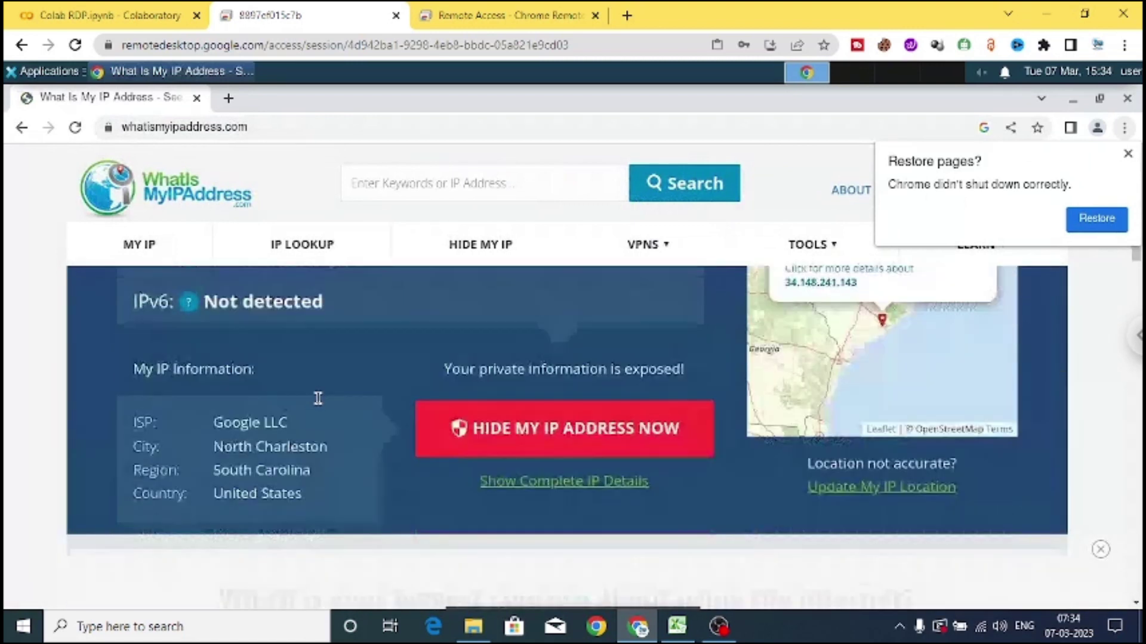
{"action": "left_click_drag", "start_coordinate": [306, 495], "coordinate": [219, 497]}
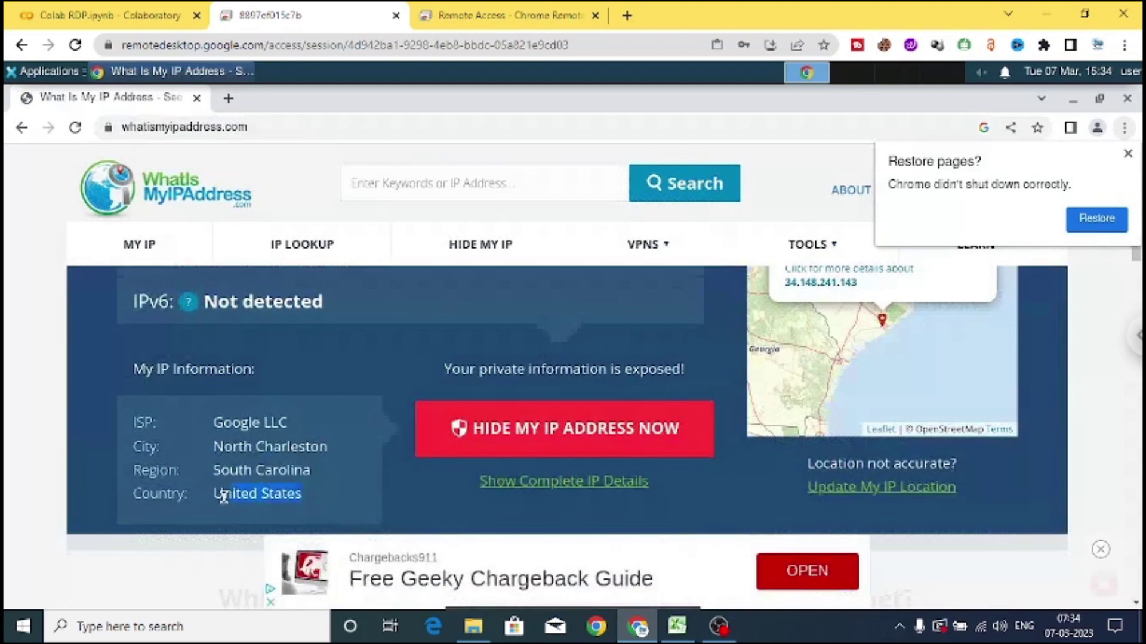
{"action": "left_click", "coordinate": [230, 99]}
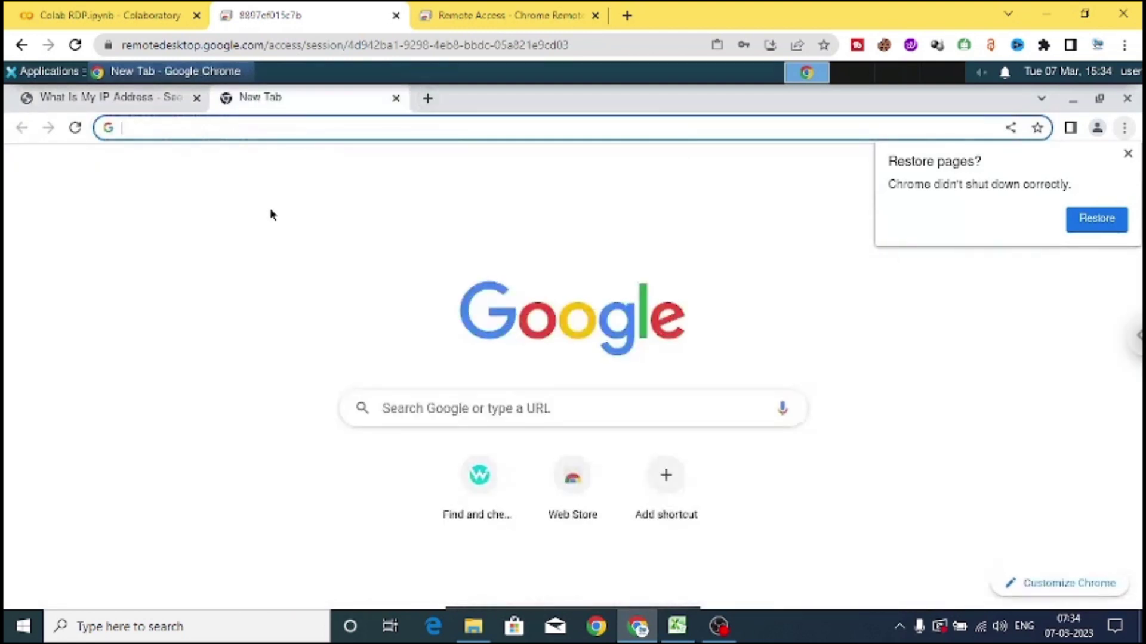
{"action": "type", "text": "int"}
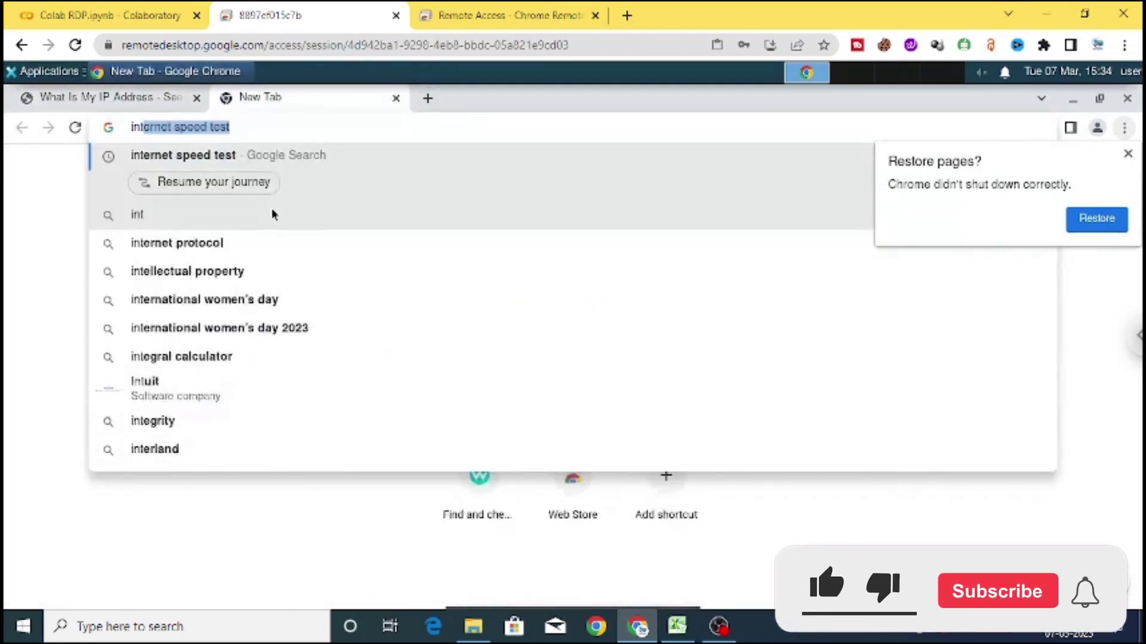
{"action": "type", "text": "er"}
Open Speedtest by Ookla from an 'internet speed test' search and start the test
{"action": "key", "text": "Return"}
{"action": "left_click", "coordinate": [367, 313]}
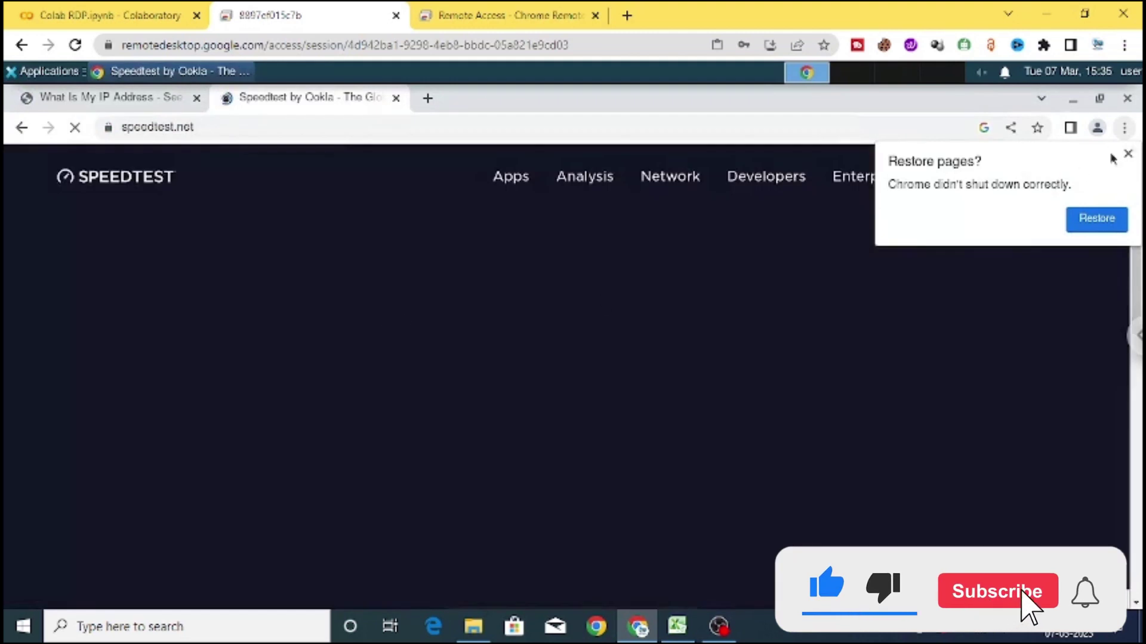
{"action": "left_click", "coordinate": [1127, 153]}
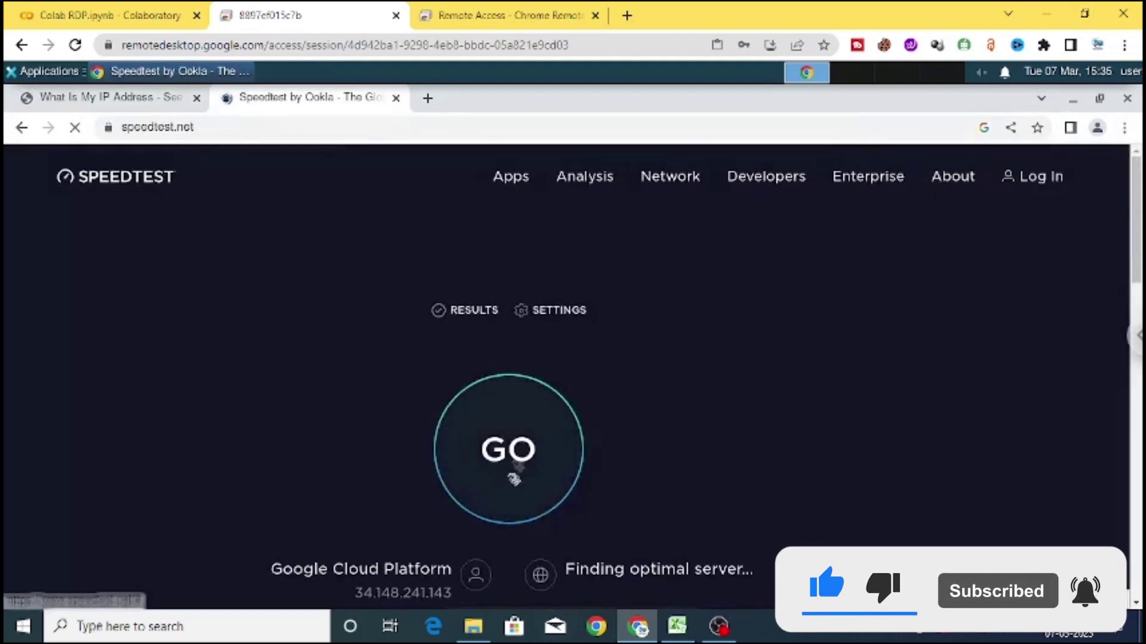
{"action": "left_click", "coordinate": [514, 478]}
{"action": "scroll", "coordinate": [400, 319], "scroll_direction": "up", "scroll_amount": 1}
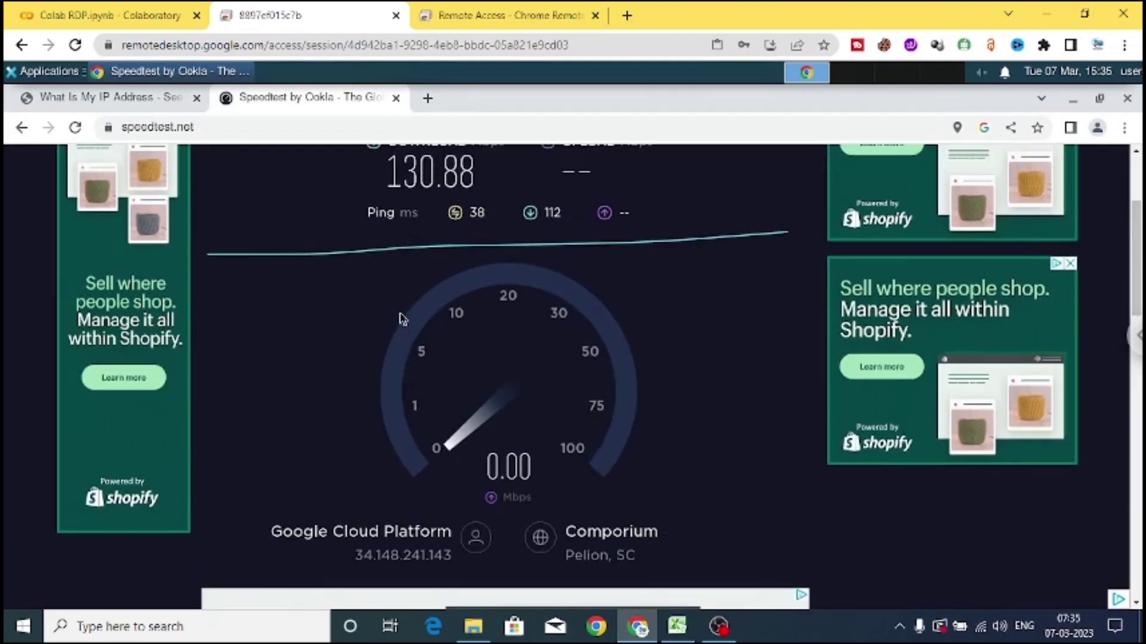
{"action": "scroll", "coordinate": [394, 304], "scroll_direction": "up", "scroll_amount": 2}
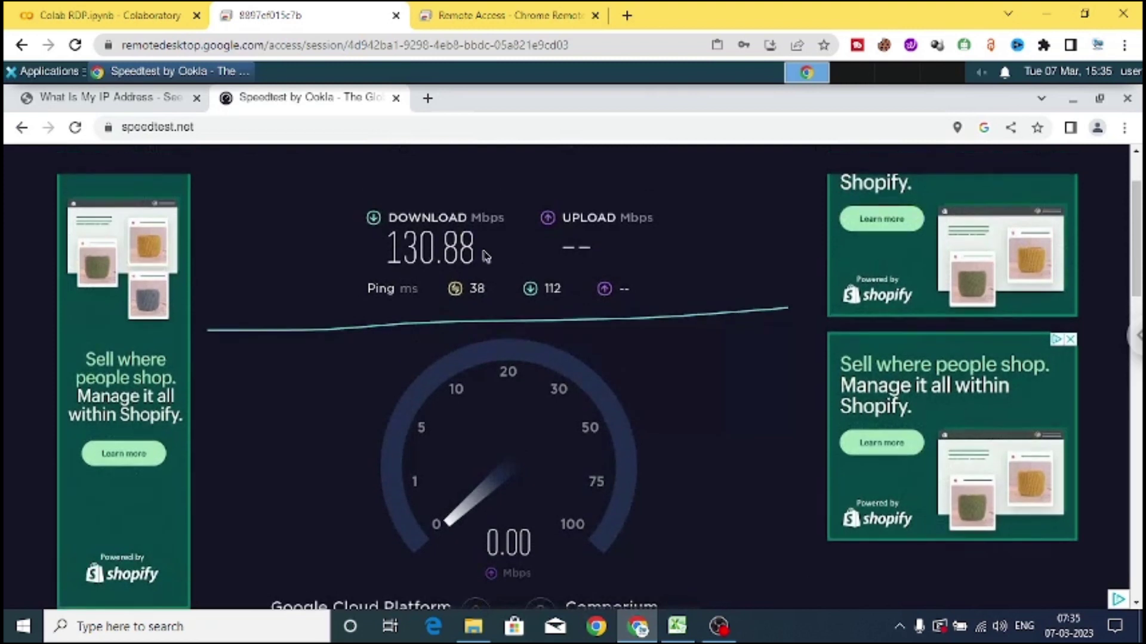